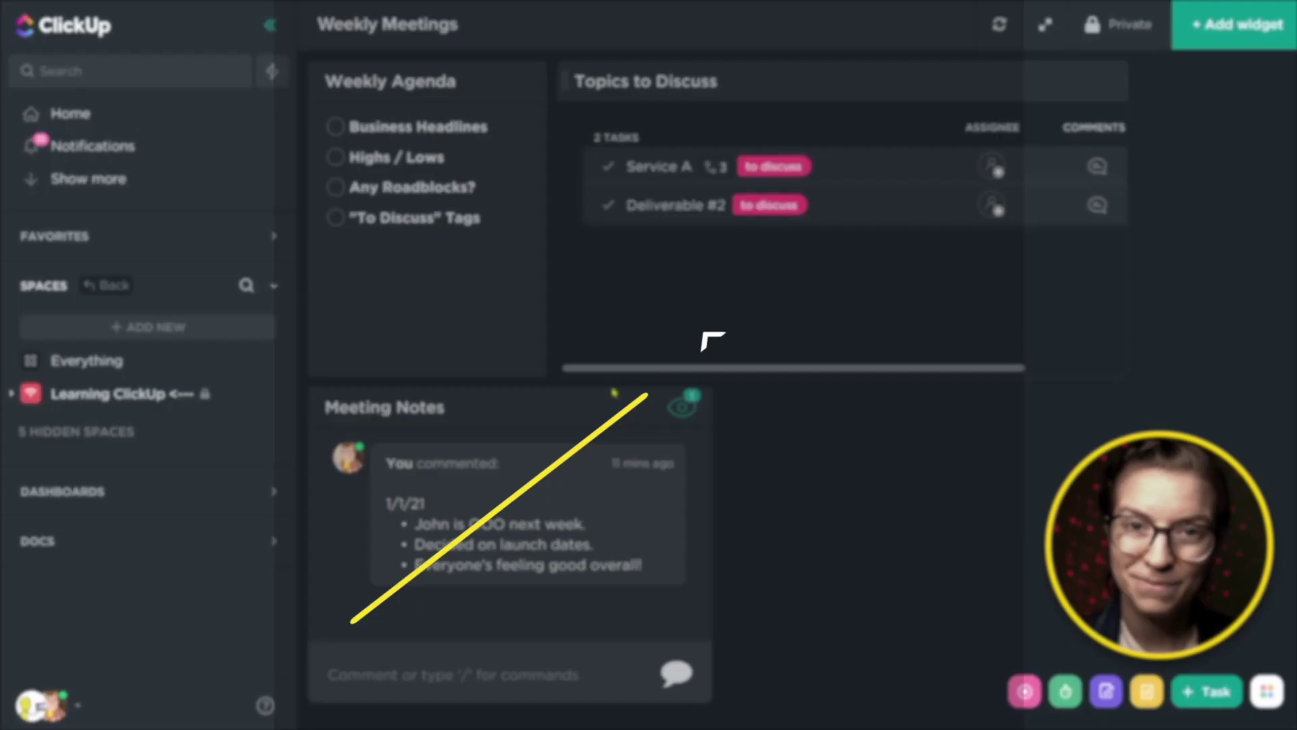
# Expand the dashboards list and collapse the sidebar so the Weekly Meetings widgets fill the screen
pyautogui.click(92, 493)
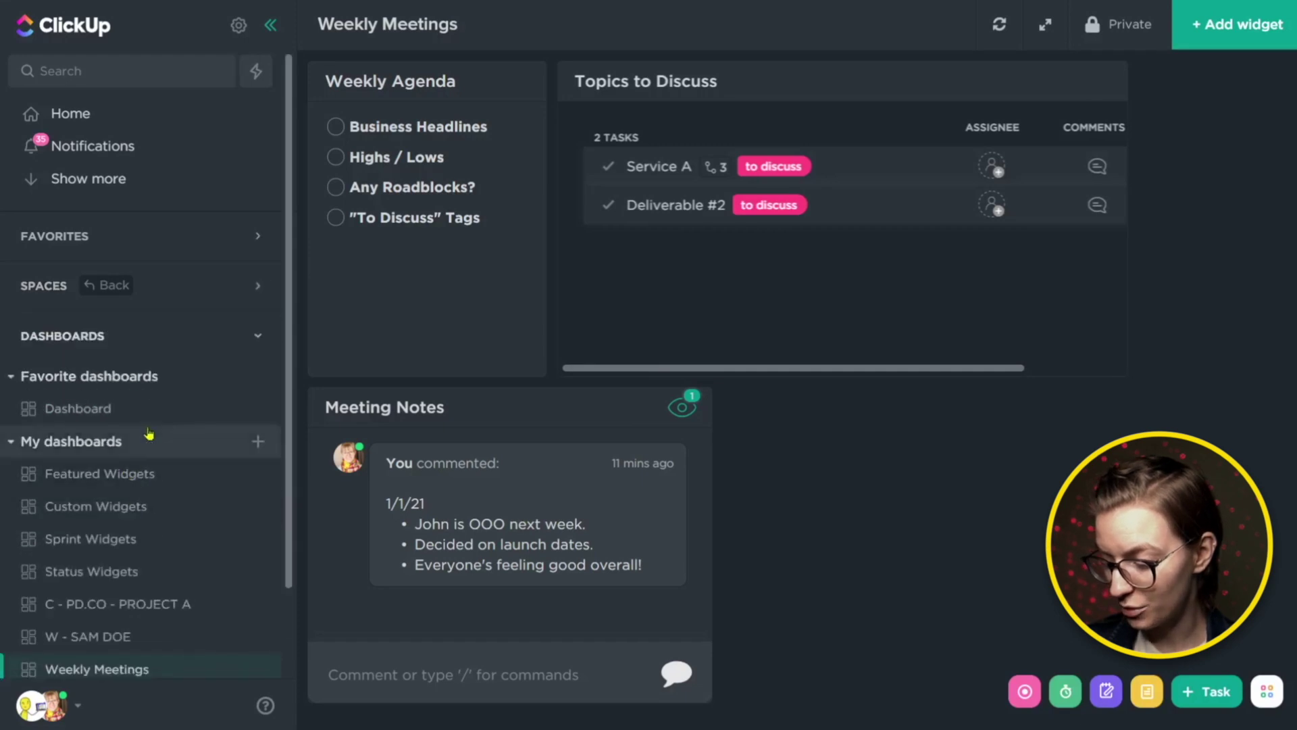
pyautogui.scroll(-2, 138, 488)
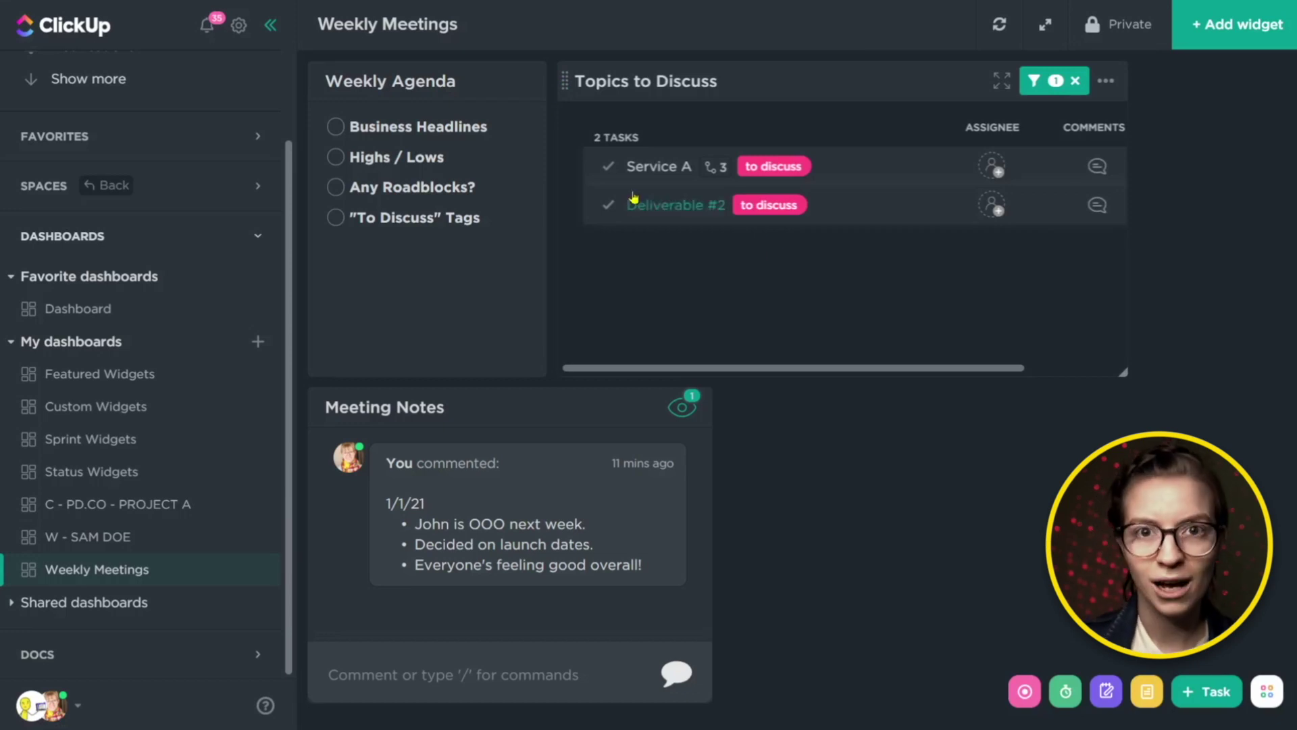
pyautogui.click(270, 26)
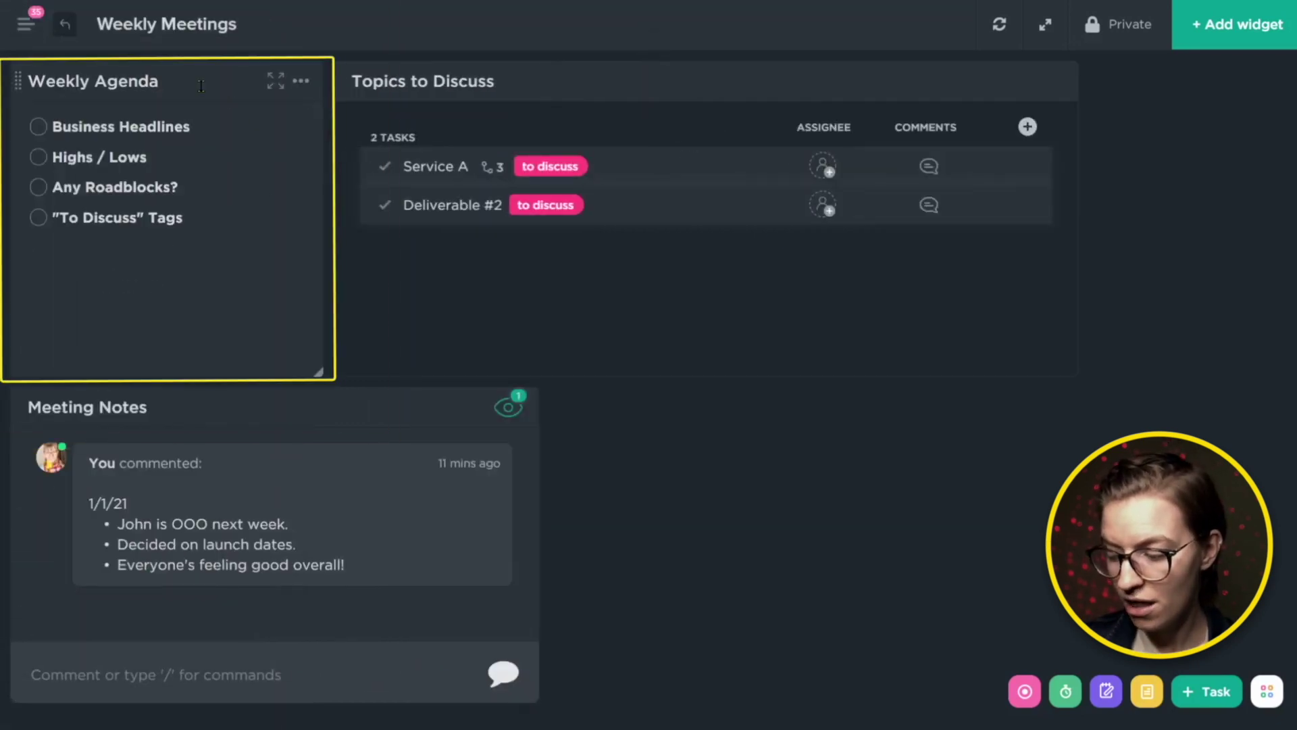
# Review the Weekly Agenda widget's text in its settings and save it unchanged
pyautogui.click(300, 81)
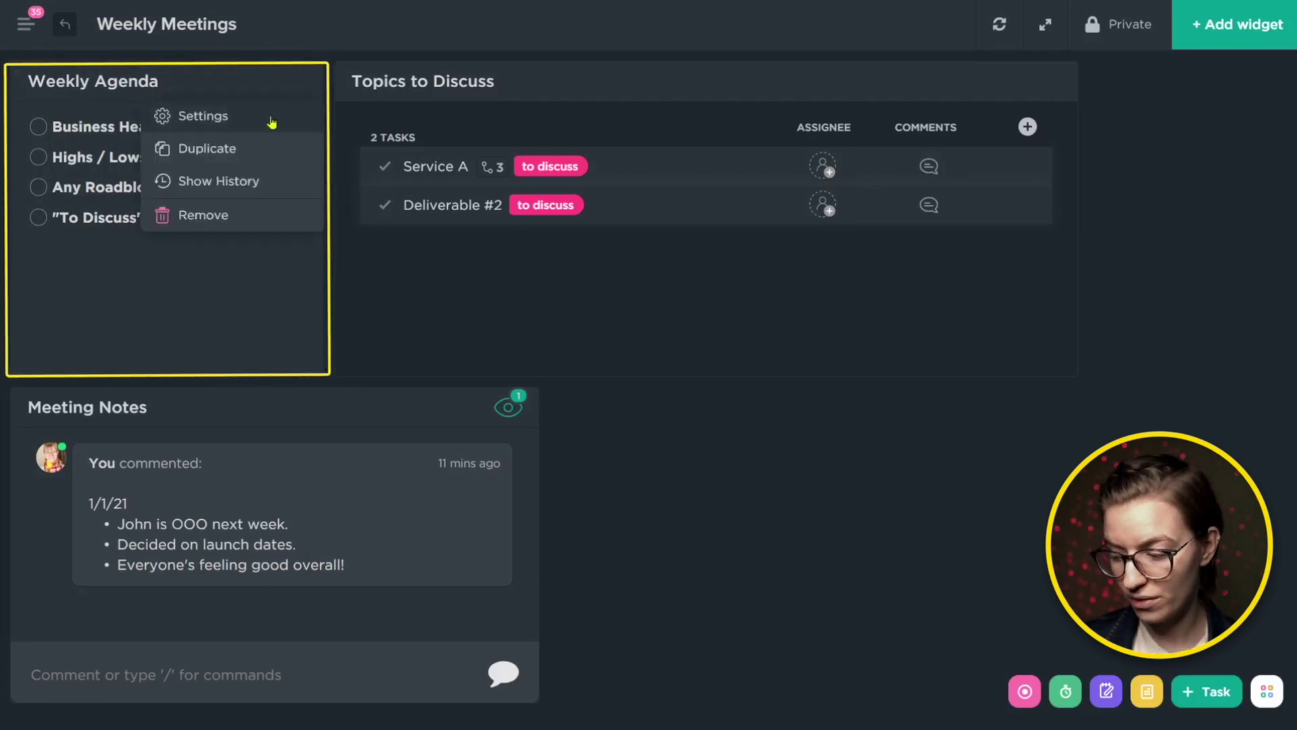
pyautogui.click(269, 122)
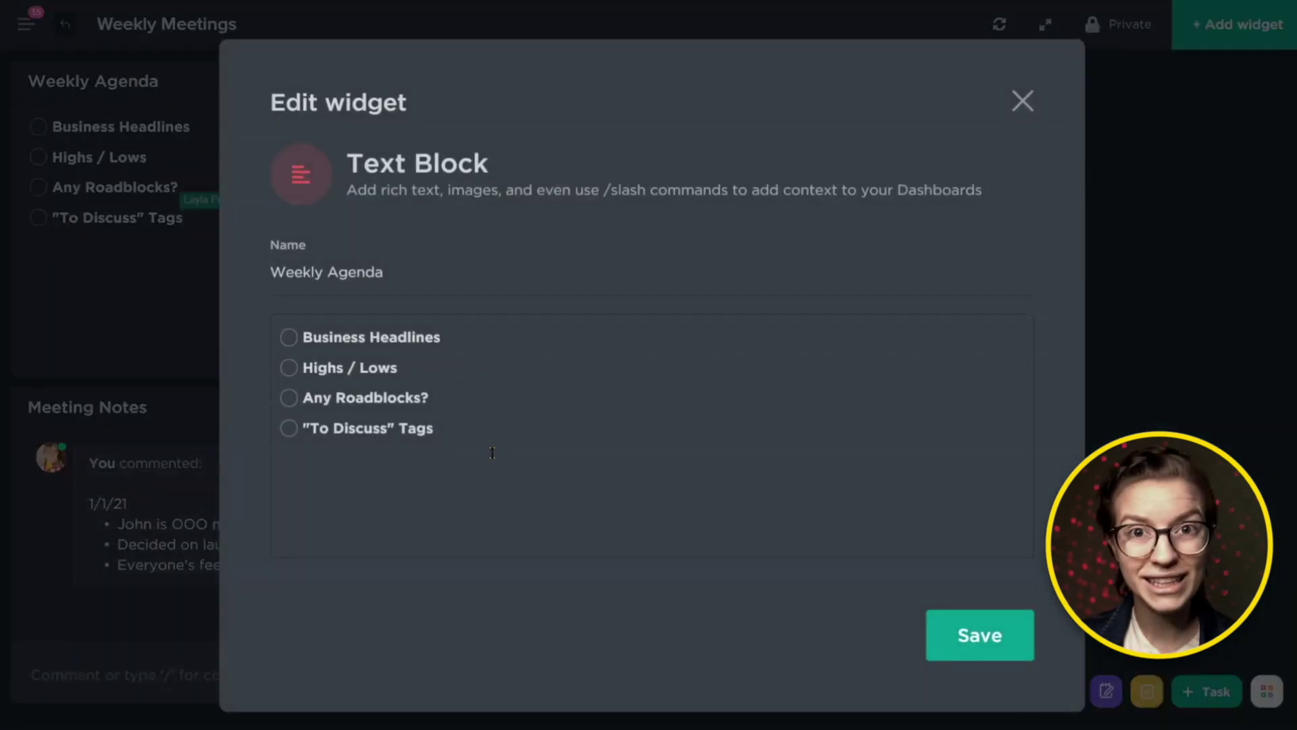
pyautogui.moveTo(439, 429); pyautogui.dragTo(327, 348)
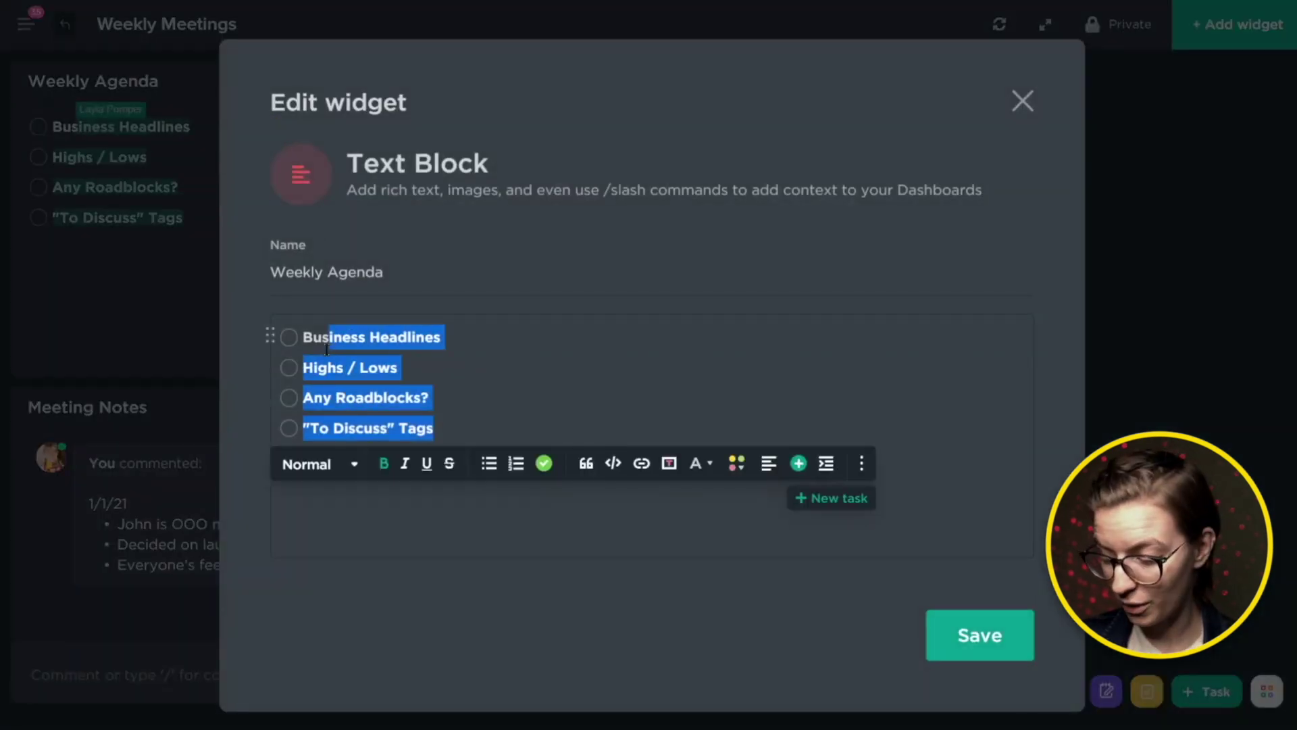
pyautogui.click(1000, 642)
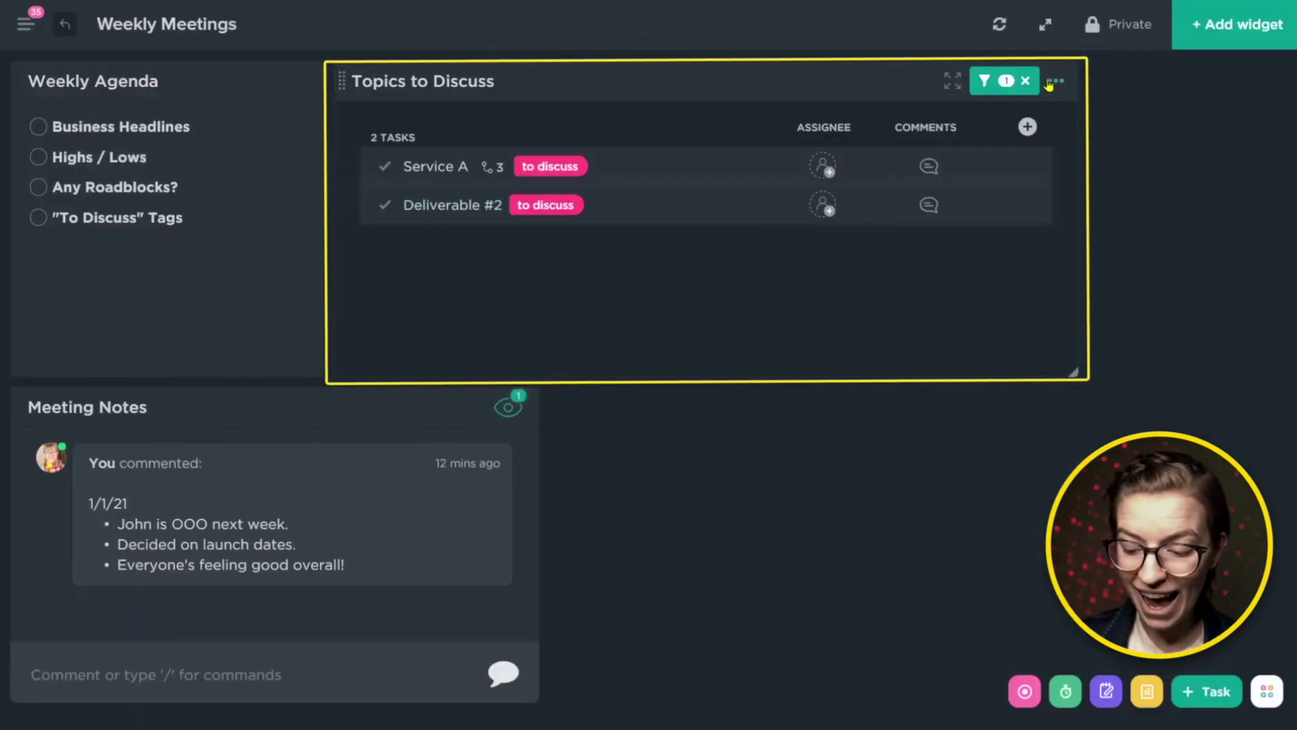
pyautogui.click(1056, 81)
pyautogui.click(936, 117)
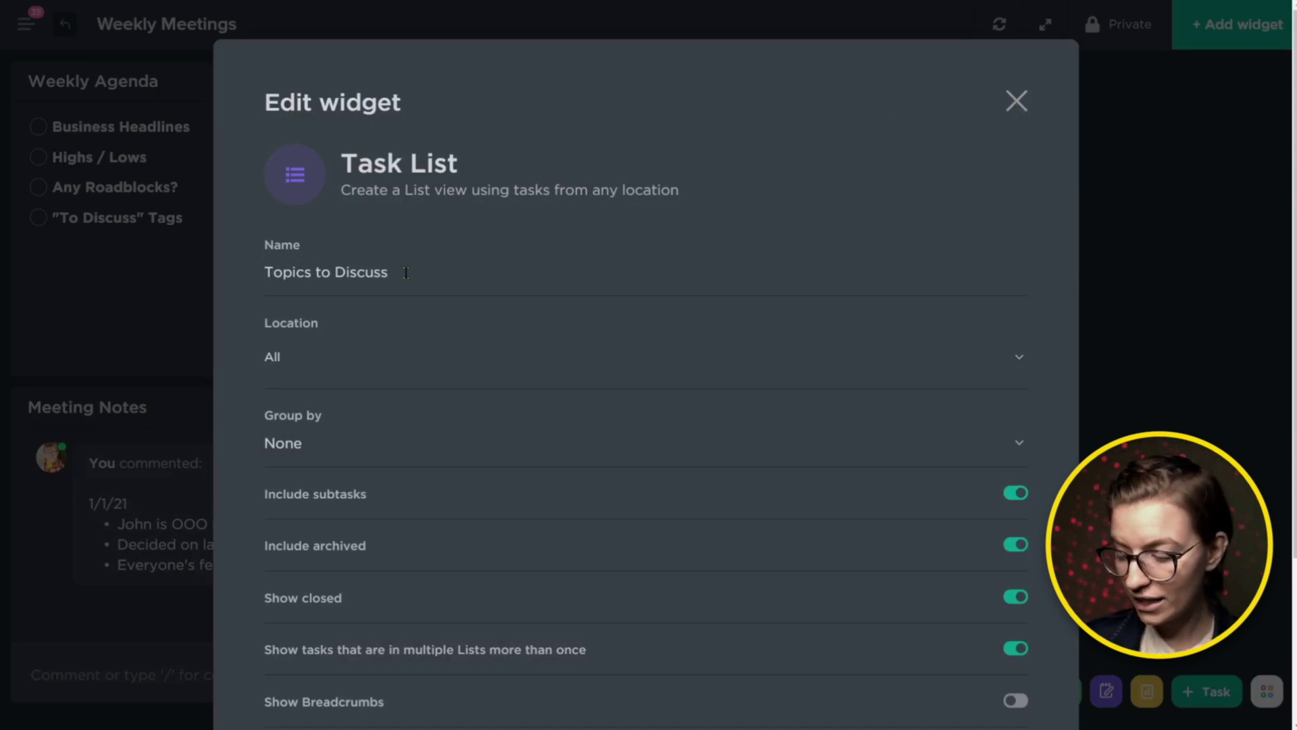
pyautogui.scroll(-3, 389, 300)
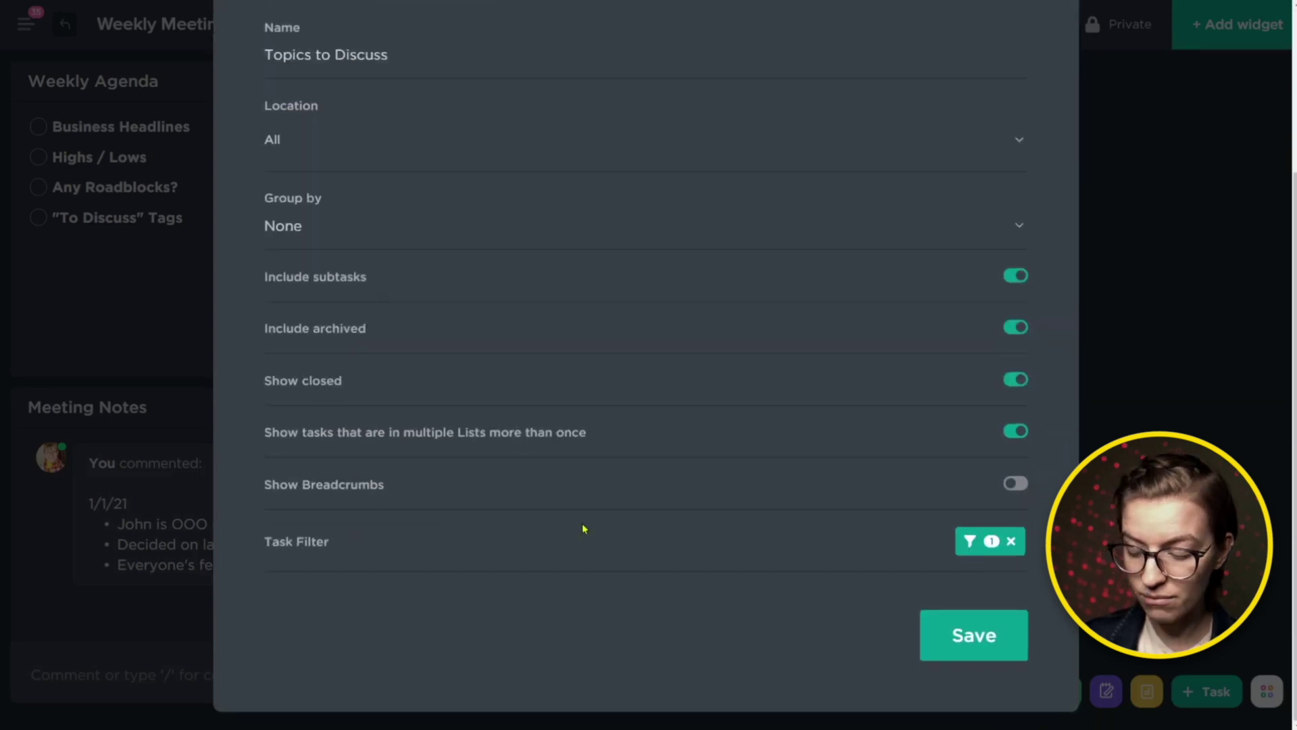
pyautogui.click(979, 549)
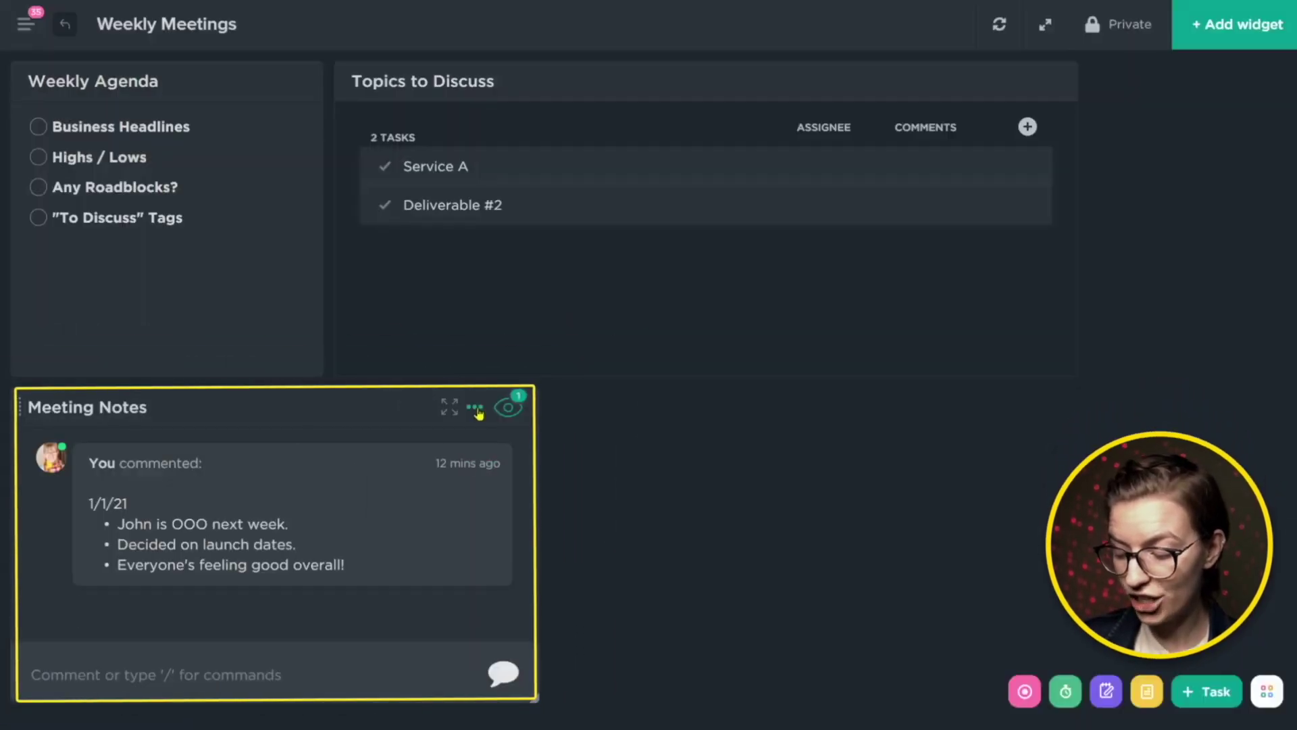
pyautogui.click(479, 411)
pyautogui.click(432, 440)
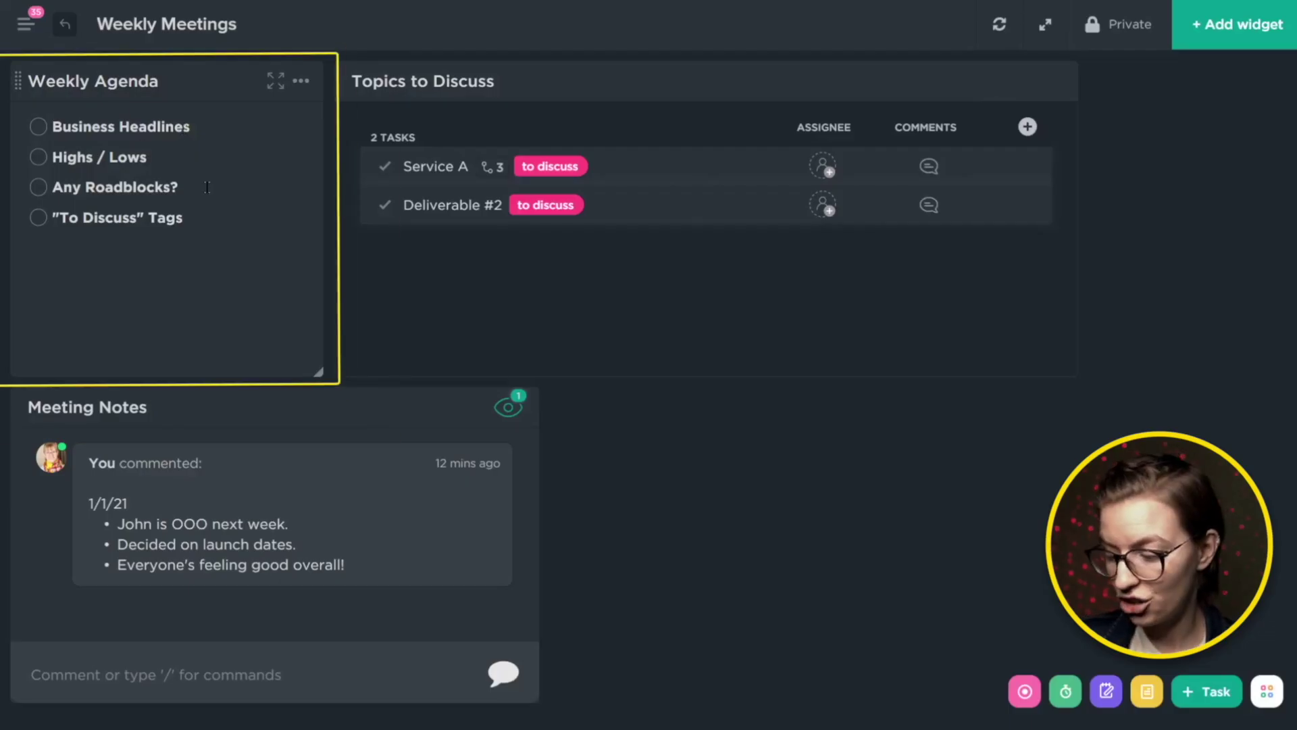
# Tick off Business Headlines, Highs / Lows and Any Roadblocks?, then open Deliverable #2
pyautogui.click(38, 126)
pyautogui.click(39, 157)
pyautogui.click(38, 187)
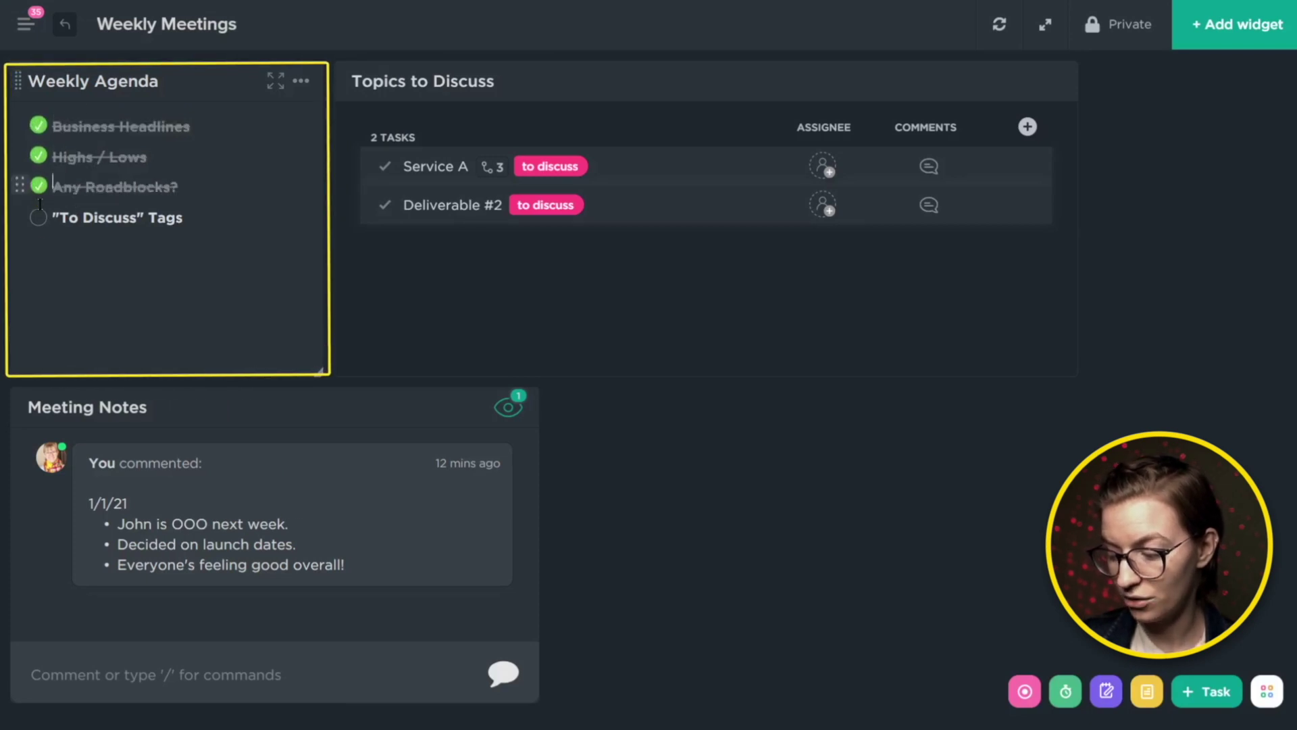
pyautogui.click(38, 217)
pyautogui.click(39, 218)
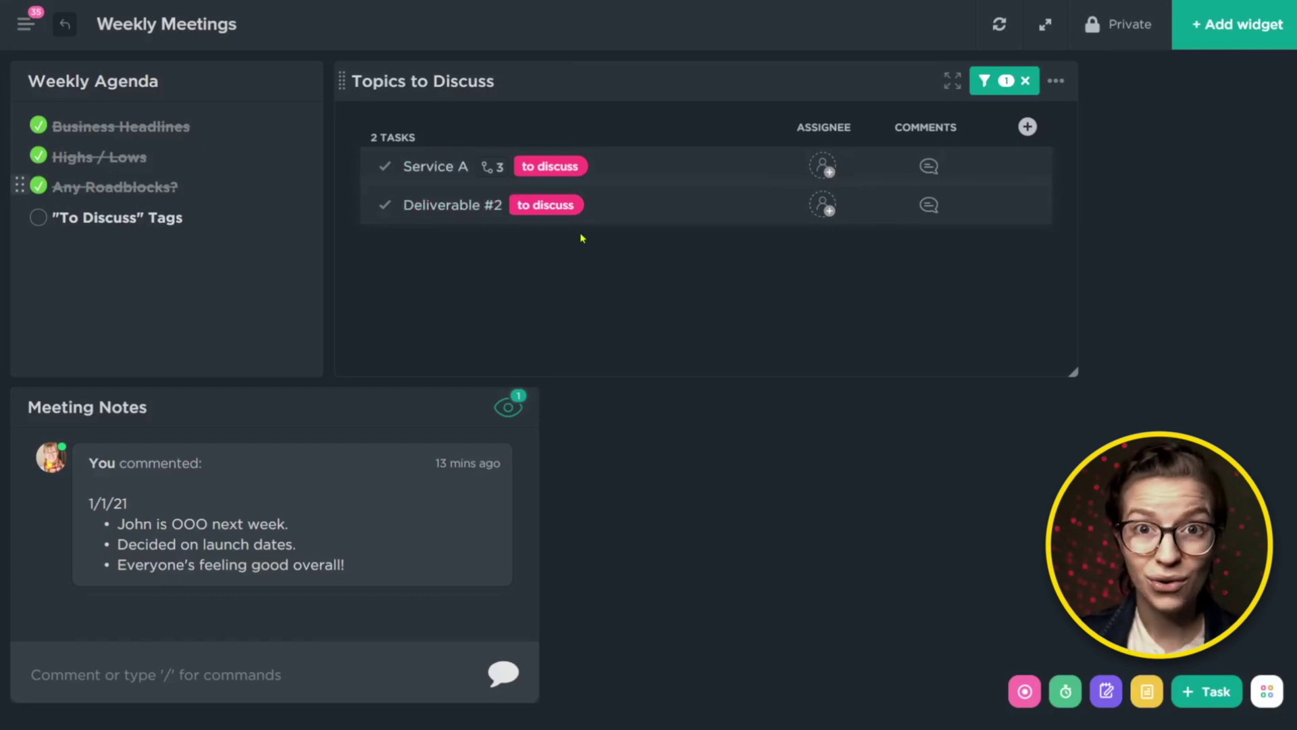
pyautogui.click(560, 206)
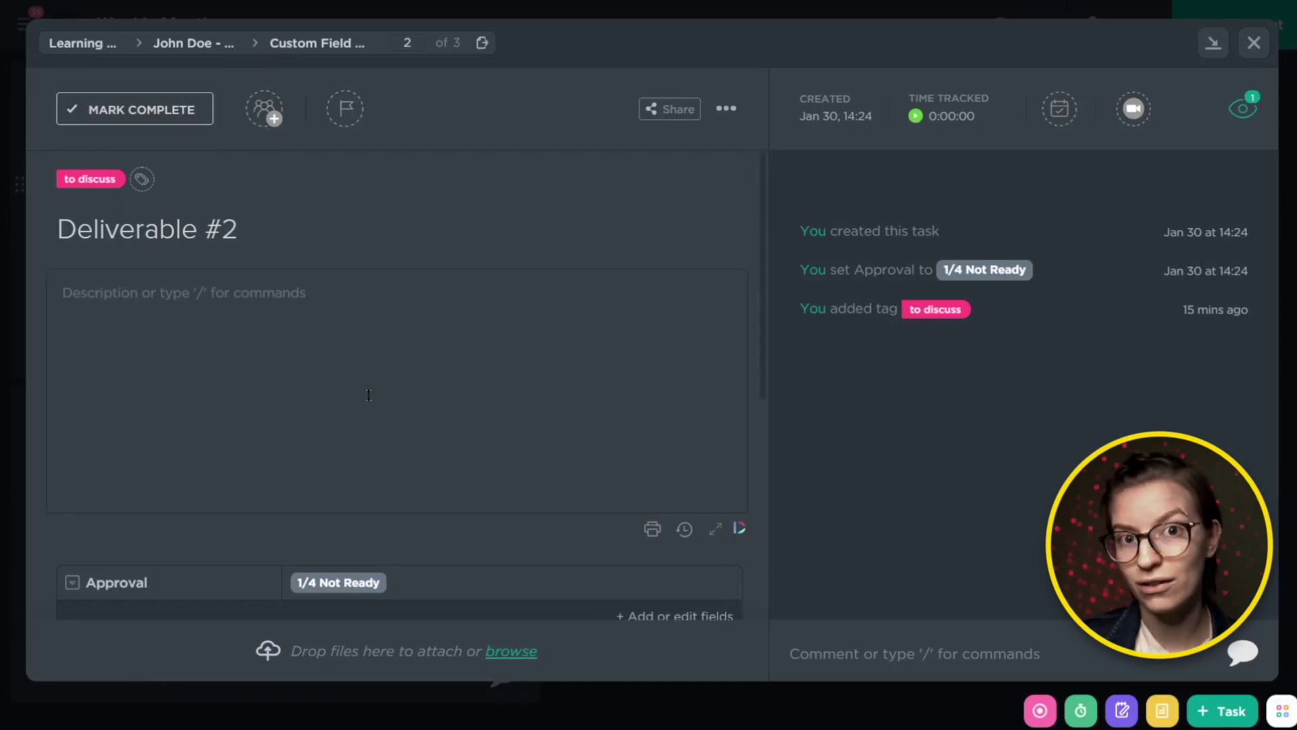
# Add a subtask 'lkjlkj' under Deliverable #2 and give it the to discuss tag
pyautogui.scroll(-5, 368, 396)
pyautogui.click(148, 379)
pyautogui.write('lkjlkj')
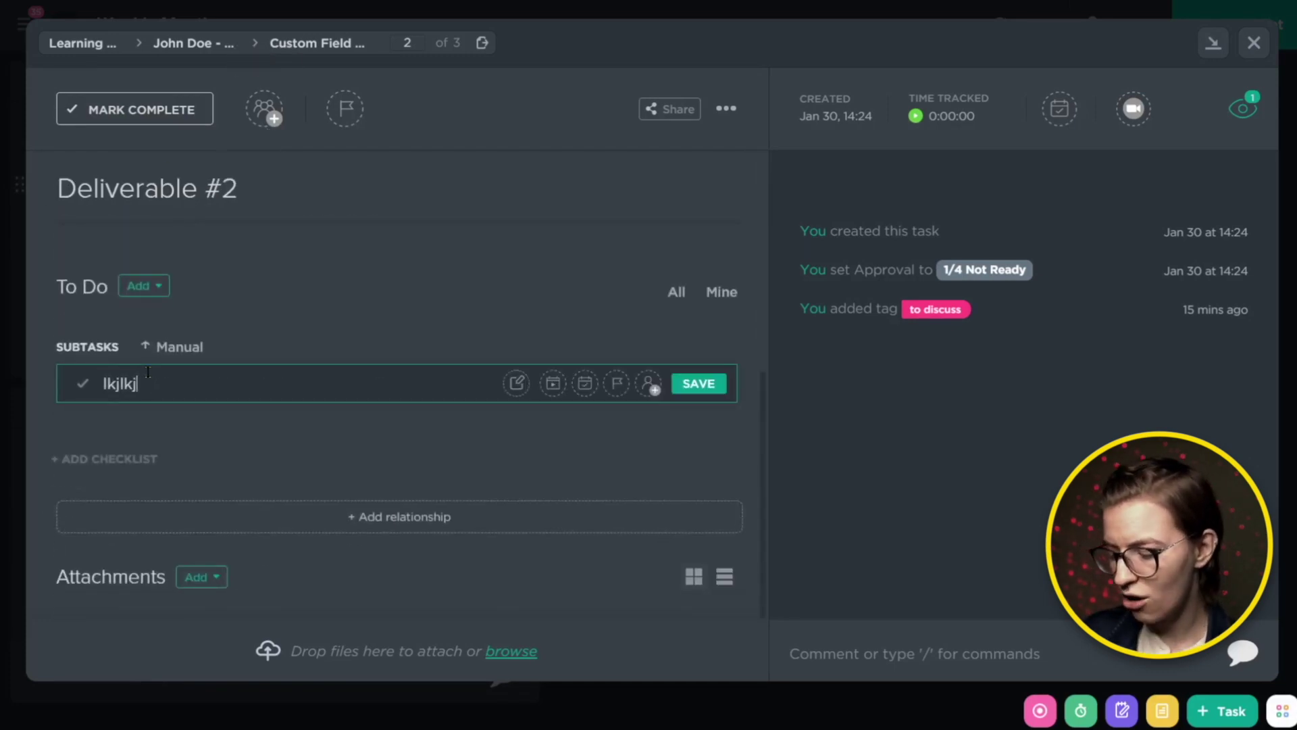
pyautogui.press('Return')
pyautogui.click(153, 395)
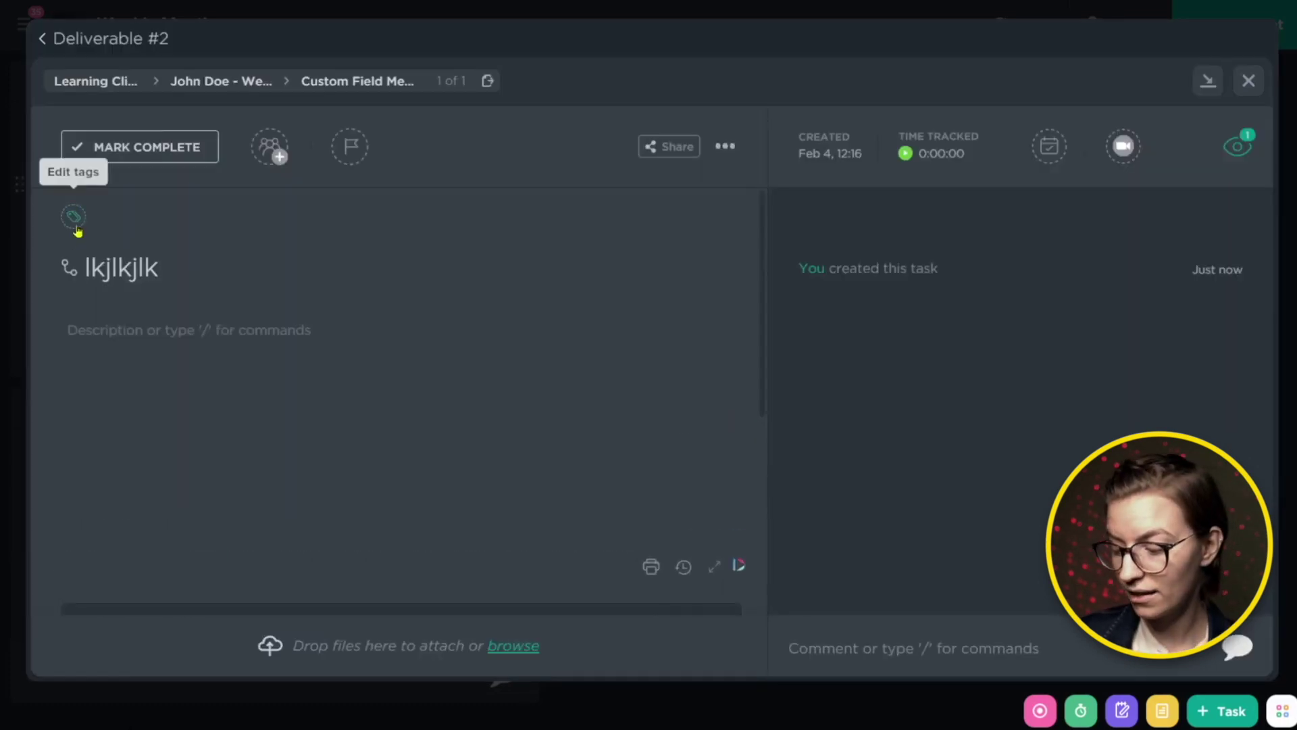
pyautogui.click(74, 216)
pyautogui.click(140, 344)
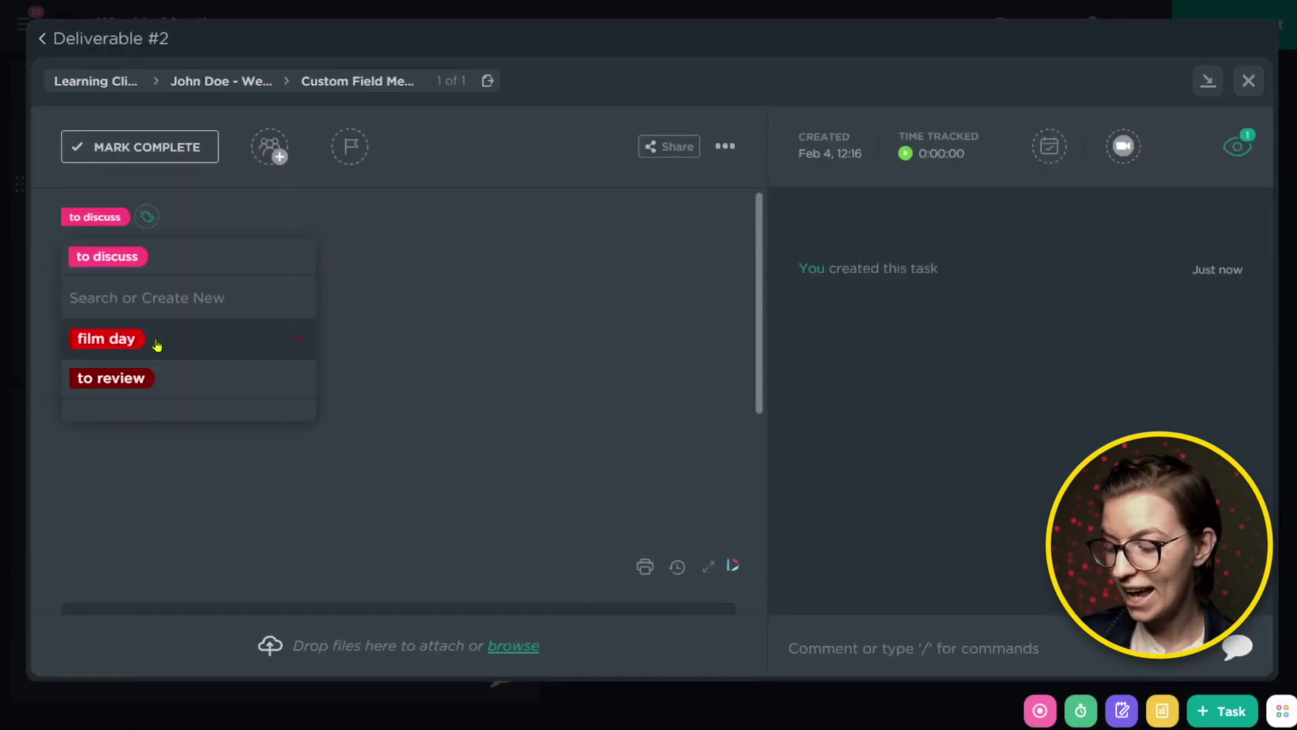
pyautogui.click(507, 323)
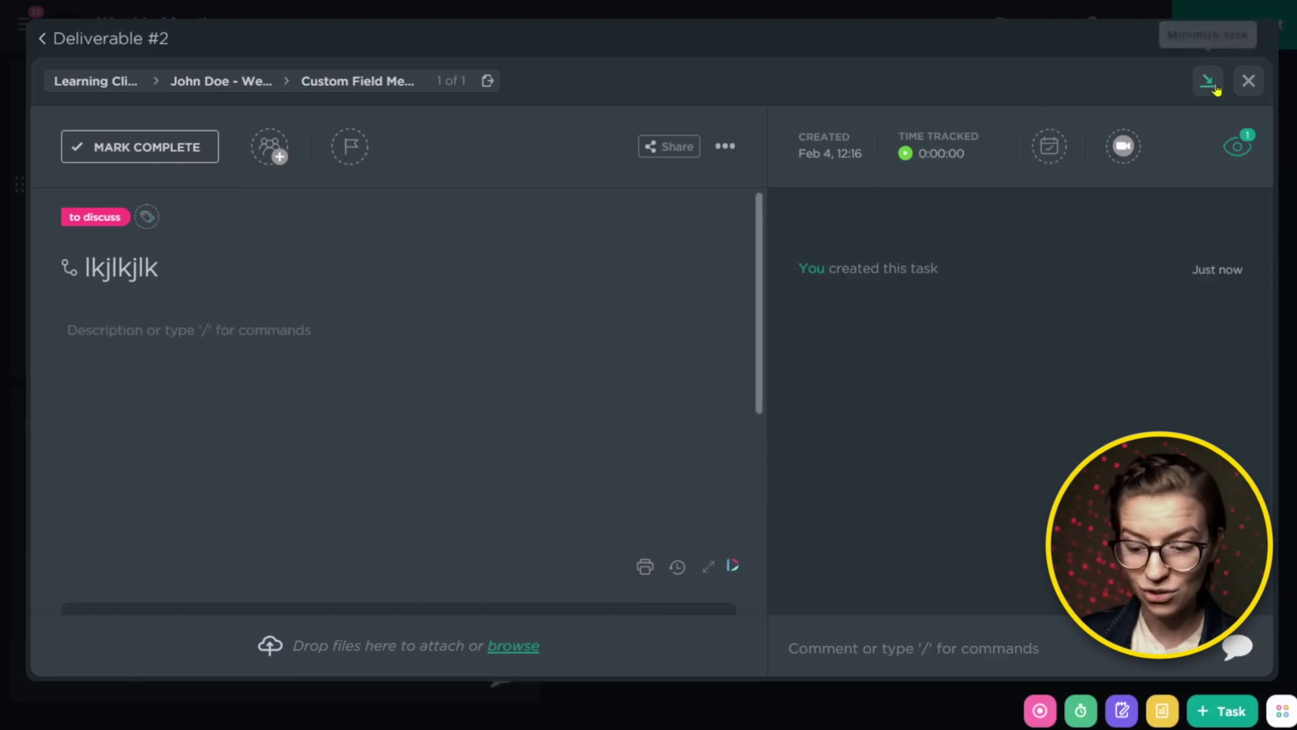
# Refresh the dashboard so Topics to Discuss updates, then open the Service A task
pyautogui.click(1248, 81)
pyautogui.click(988, 25)
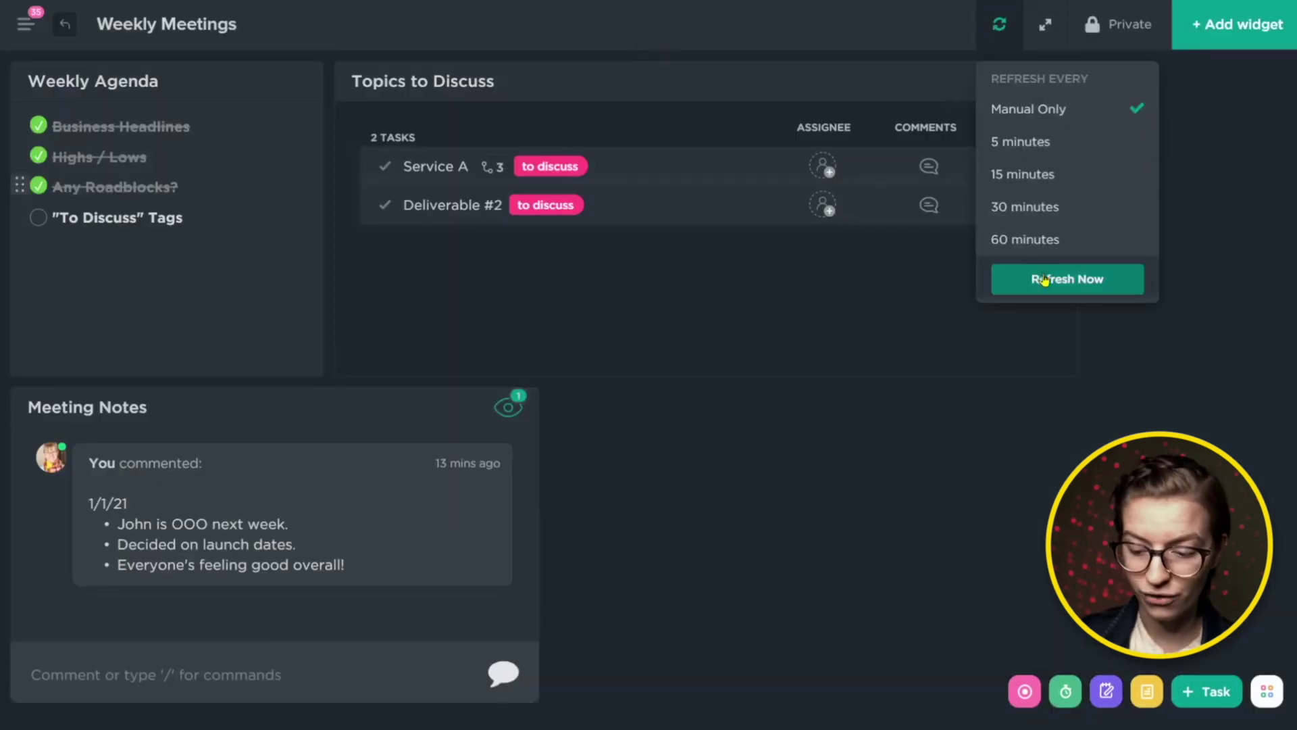
pyautogui.click(1045, 281)
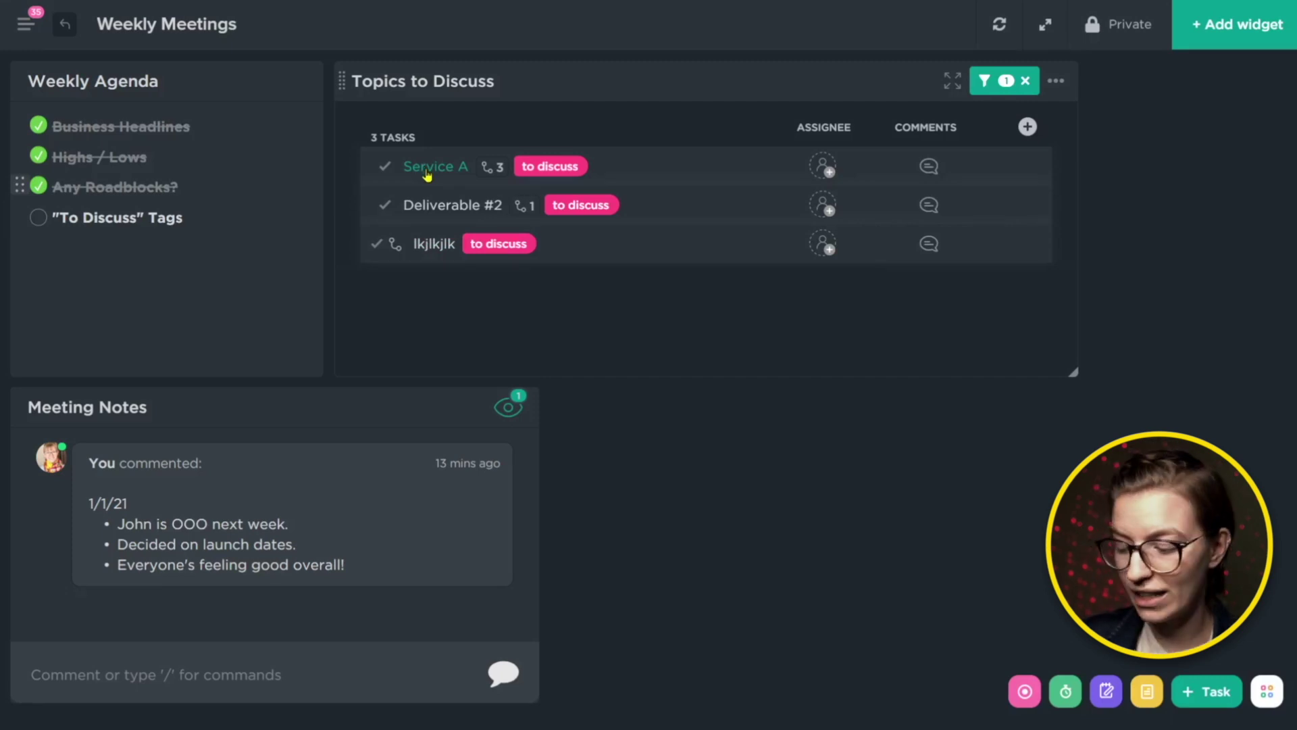
pyautogui.click(427, 169)
# Post the comment 'lkjlkjlk' on the Service A task
pyautogui.click(873, 652)
pyautogui.write('l')
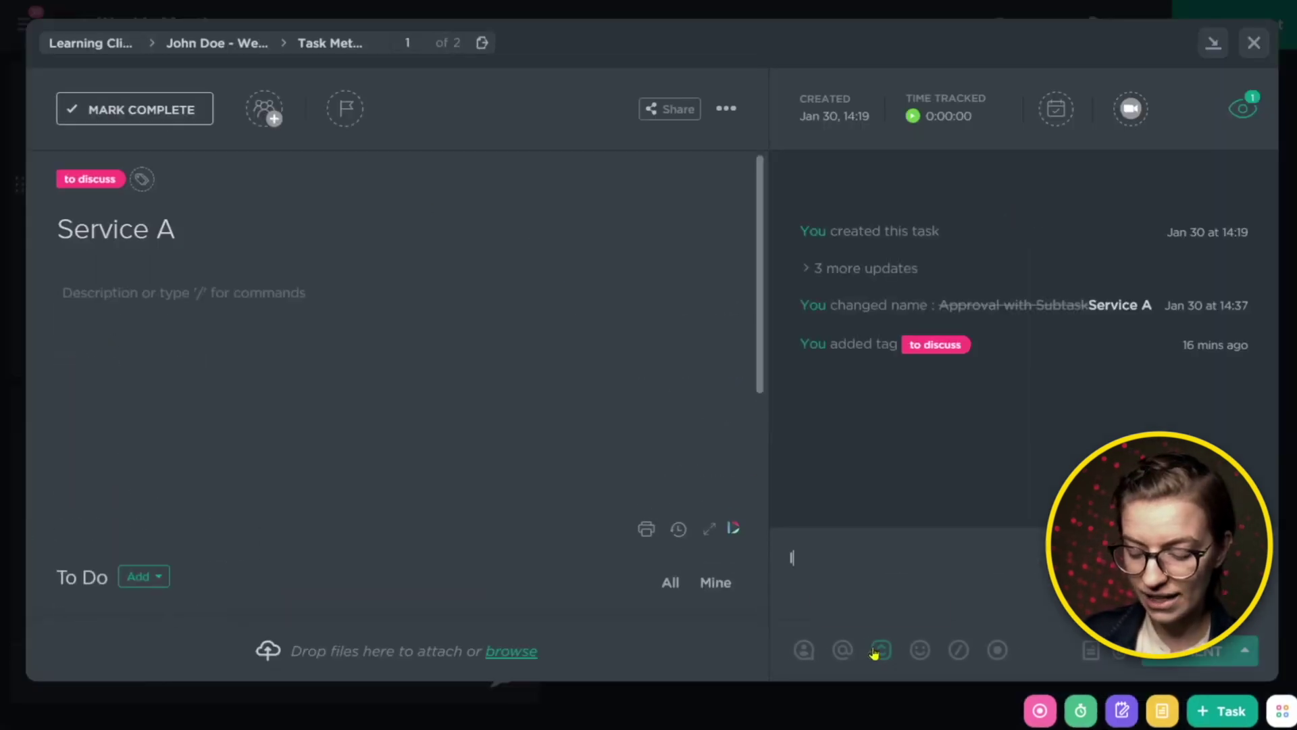
pyautogui.write('kjlkjlkj')
pyautogui.click(1206, 653)
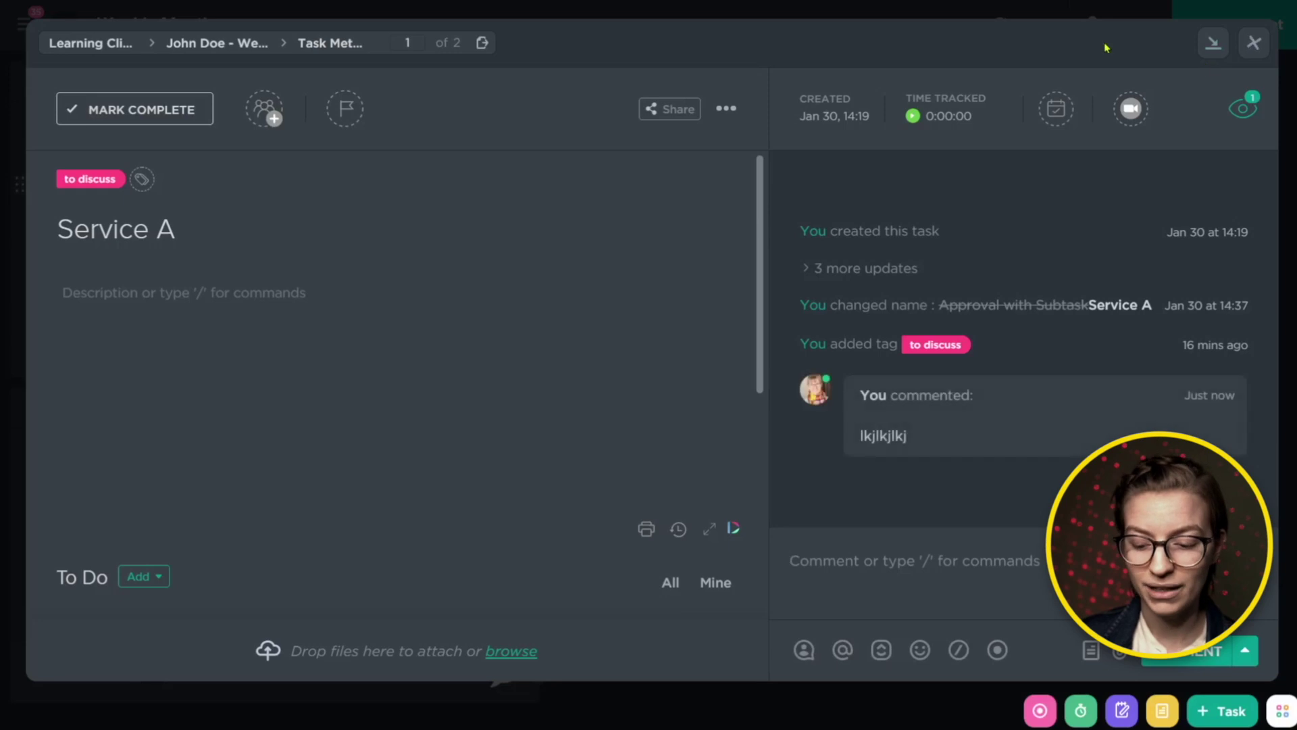
# Remove Service A's to discuss tag and refresh the dashboard
pyautogui.click(117, 180)
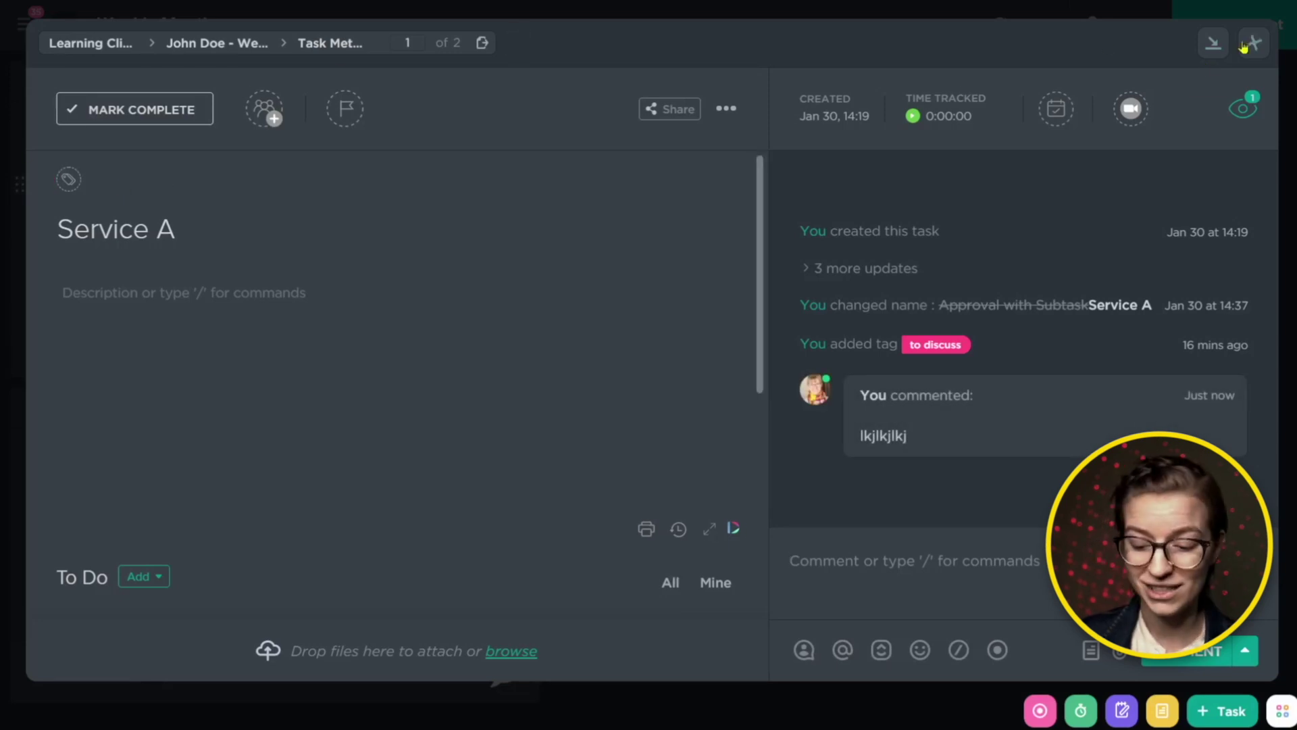
pyautogui.click(1254, 43)
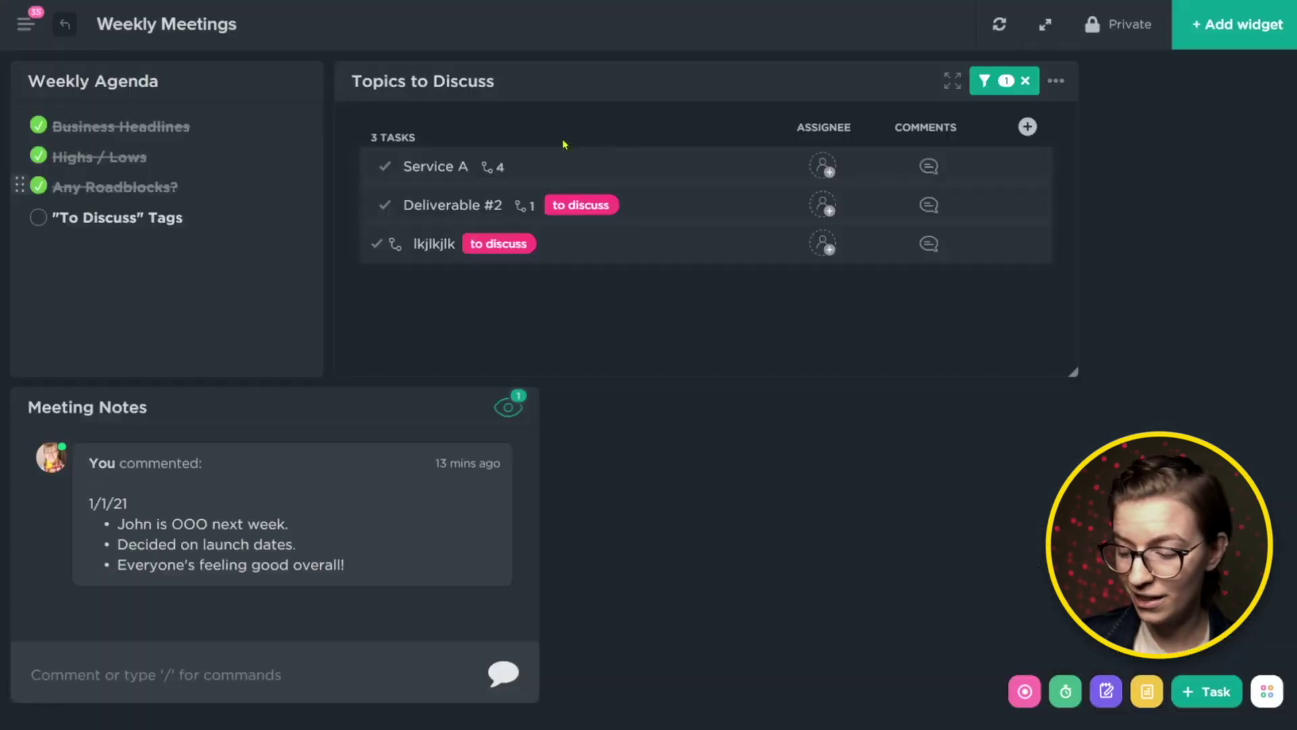
pyautogui.click(999, 24)
pyautogui.click(1068, 279)
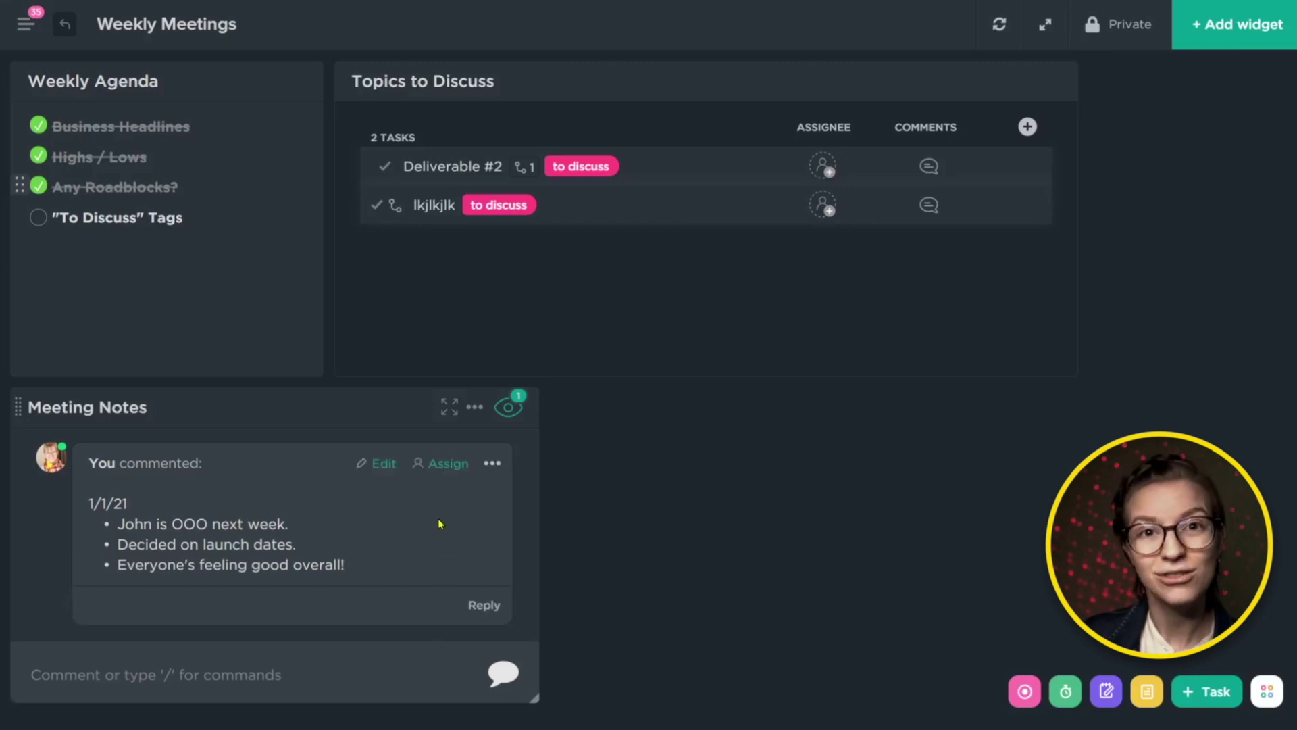
# Post the comment 'kjhkjhkjhkjh' in the Meeting Notes widget
pyautogui.click(331, 674)
pyautogui.write('kjhkjhkjhkjh')
pyautogui.click(448, 679)
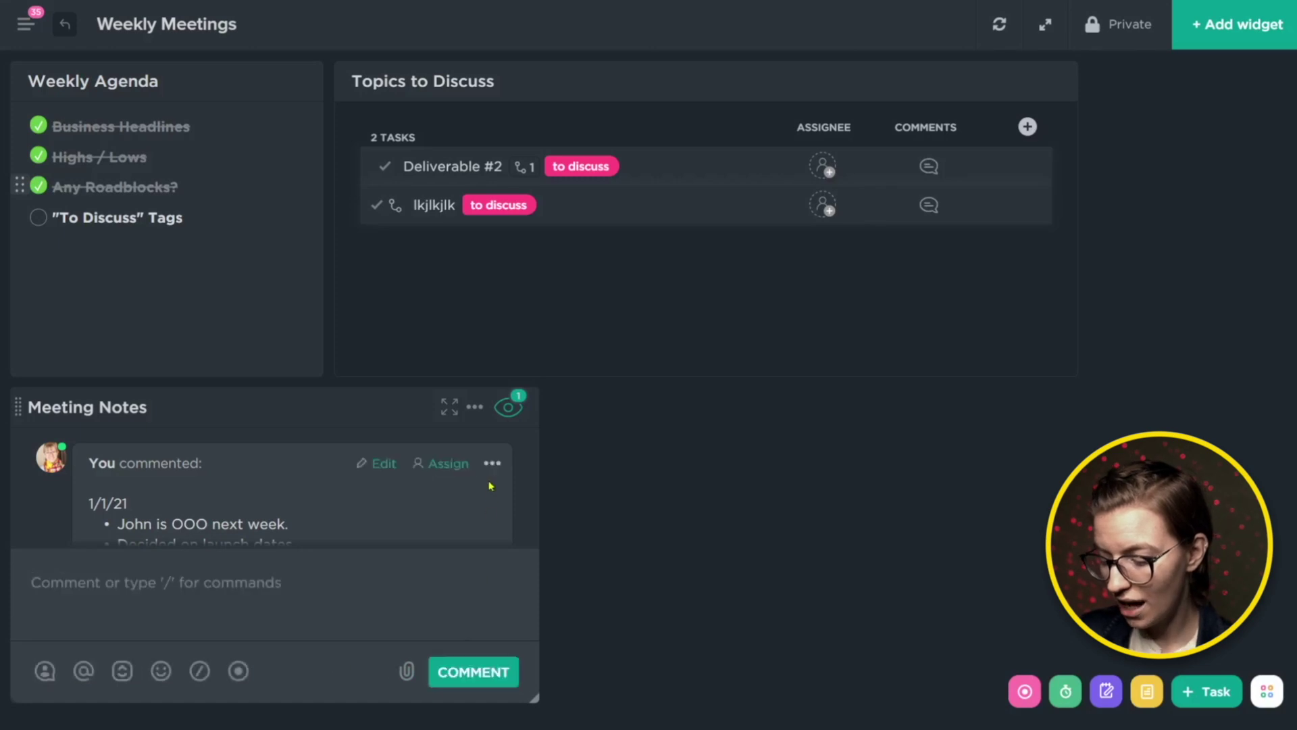
# Open the Meeting Notes widget options and select the Weekly Agenda items text
pyautogui.moveTo(534, 520); pyautogui.dragTo(533, 439)
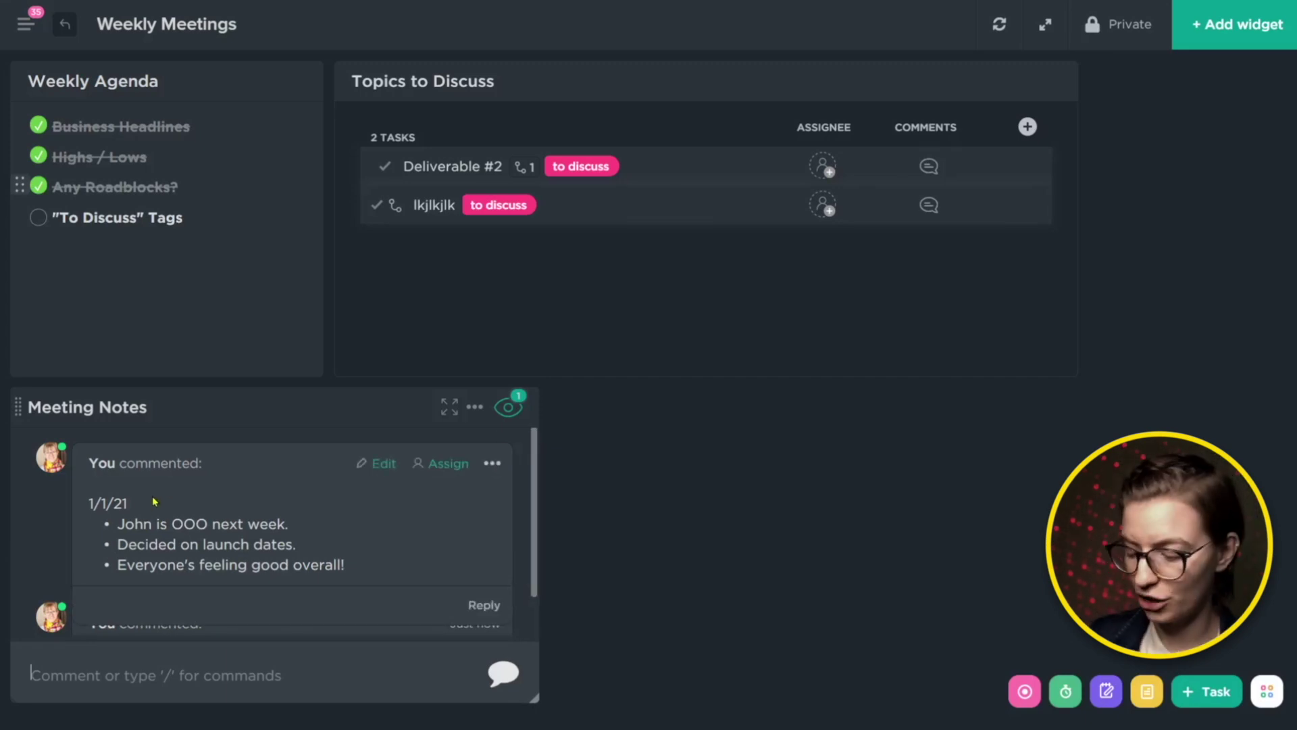
pyautogui.click(474, 407)
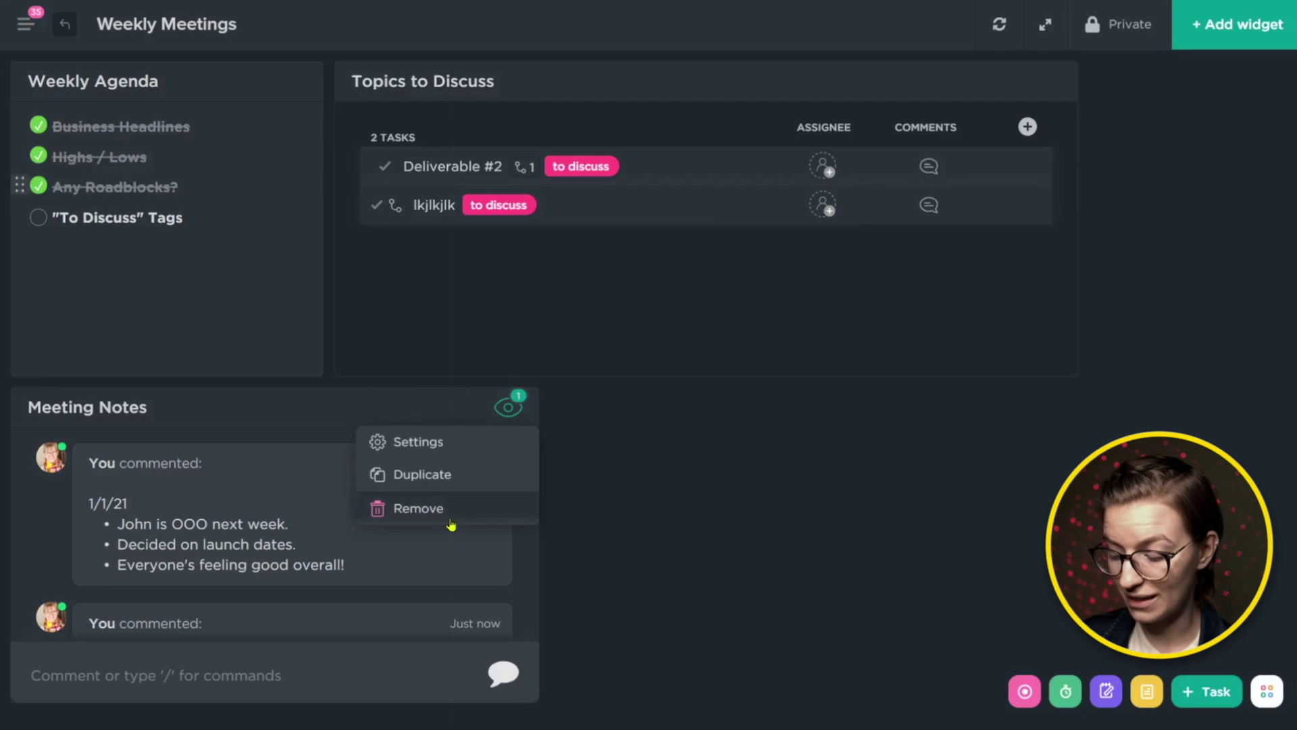
pyautogui.moveTo(186, 218); pyautogui.dragTo(37, 70)
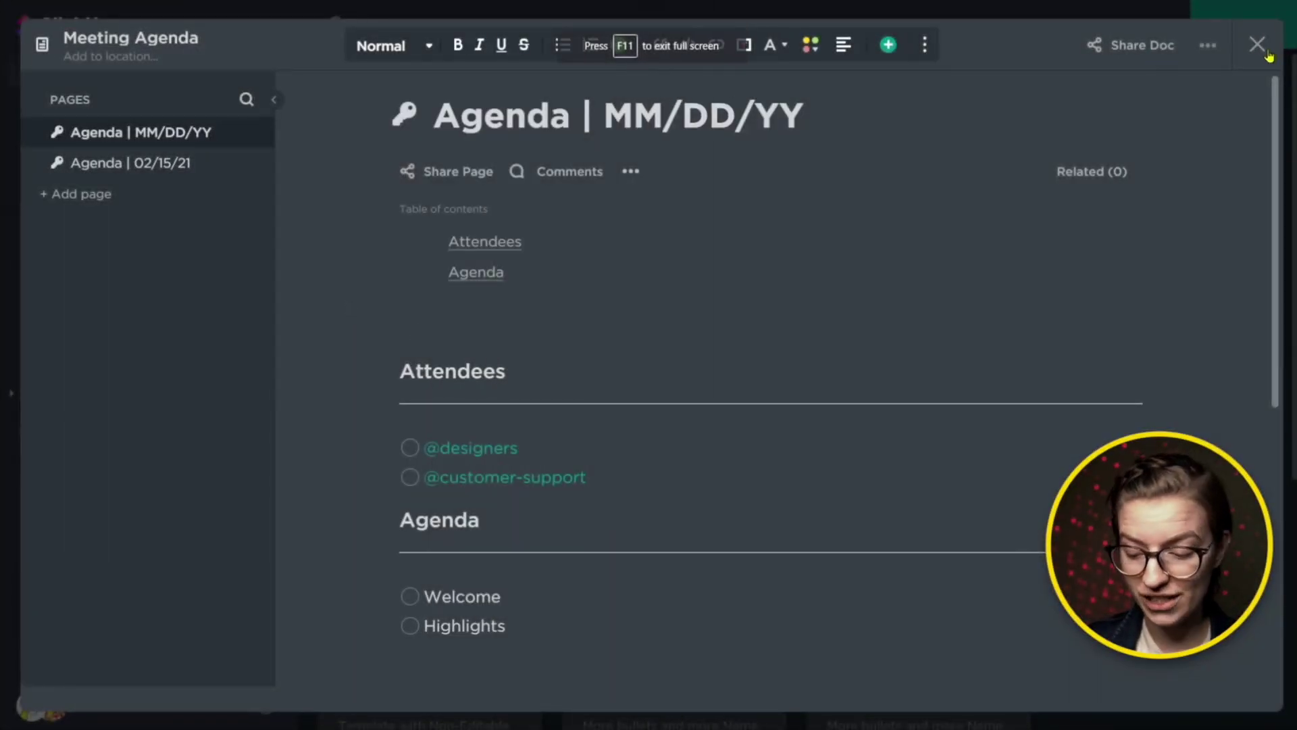
# Close the doc and reopen Meeting Agenda from the Docs section of the sidebar
pyautogui.click(1258, 45)
pyautogui.click(122, 539)
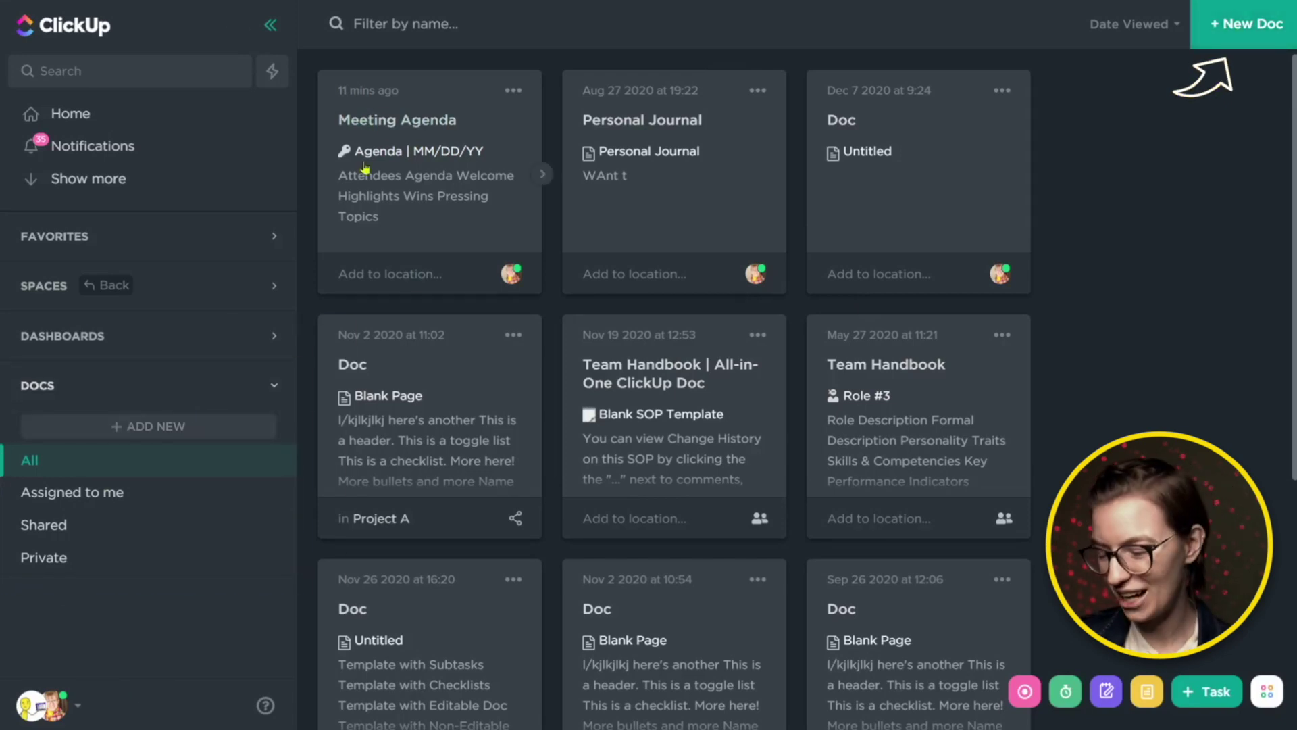
pyautogui.click(412, 122)
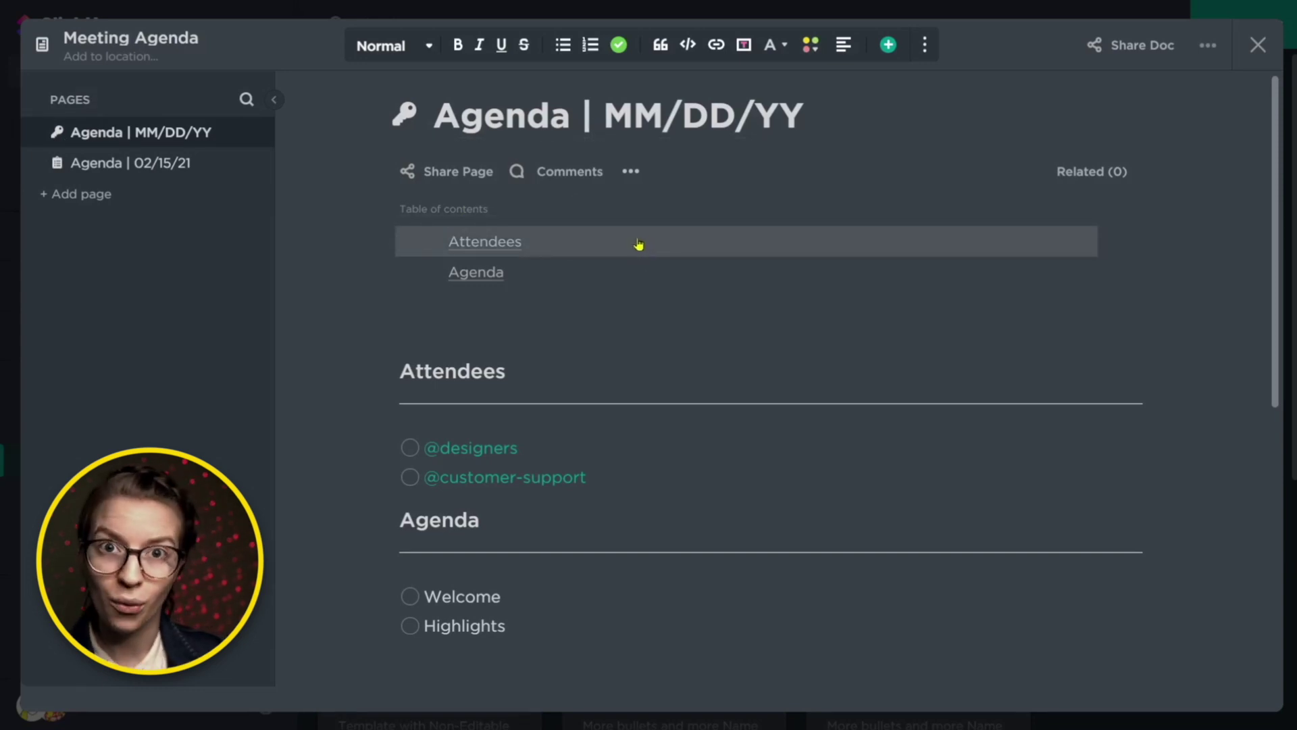
# Nest the Agenda | 02/15/21 page under the Agenda | MM/DD/YY template page
pyautogui.scroll(-5, 649, 249)
pyautogui.scroll(5, 635, 217)
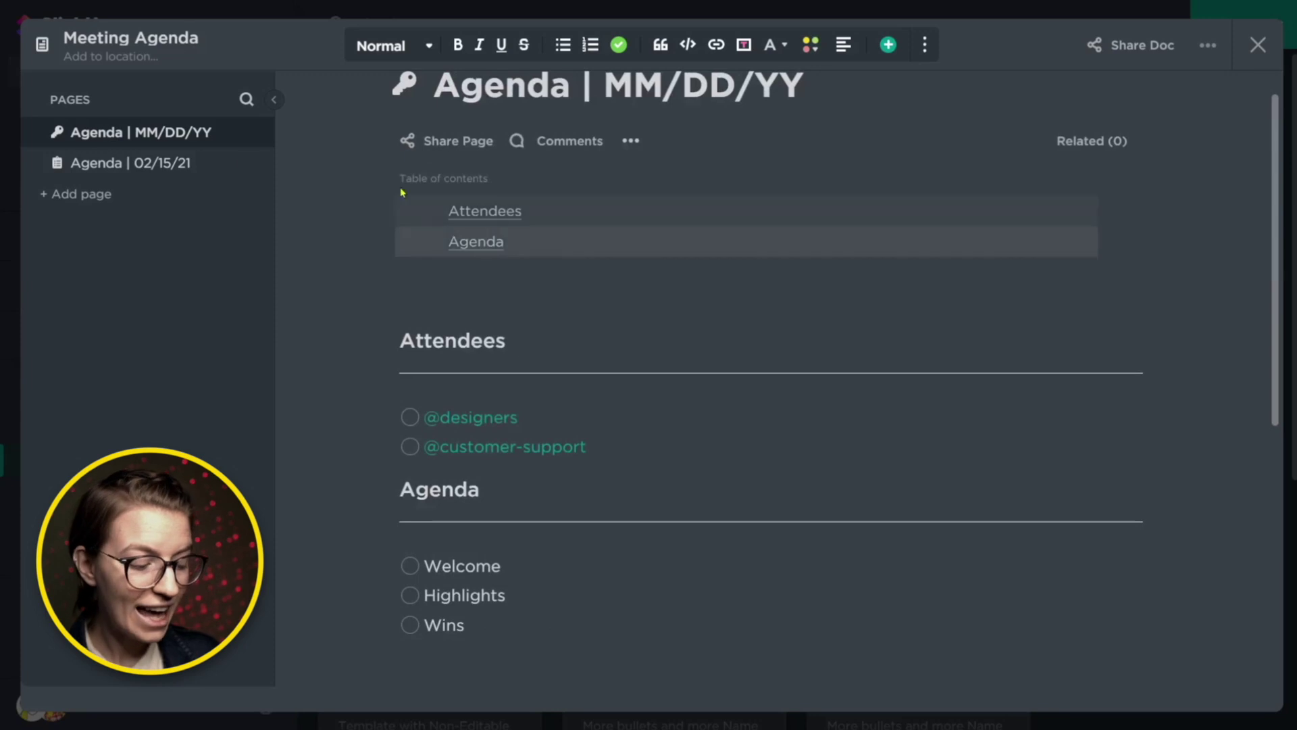
pyautogui.click(248, 132)
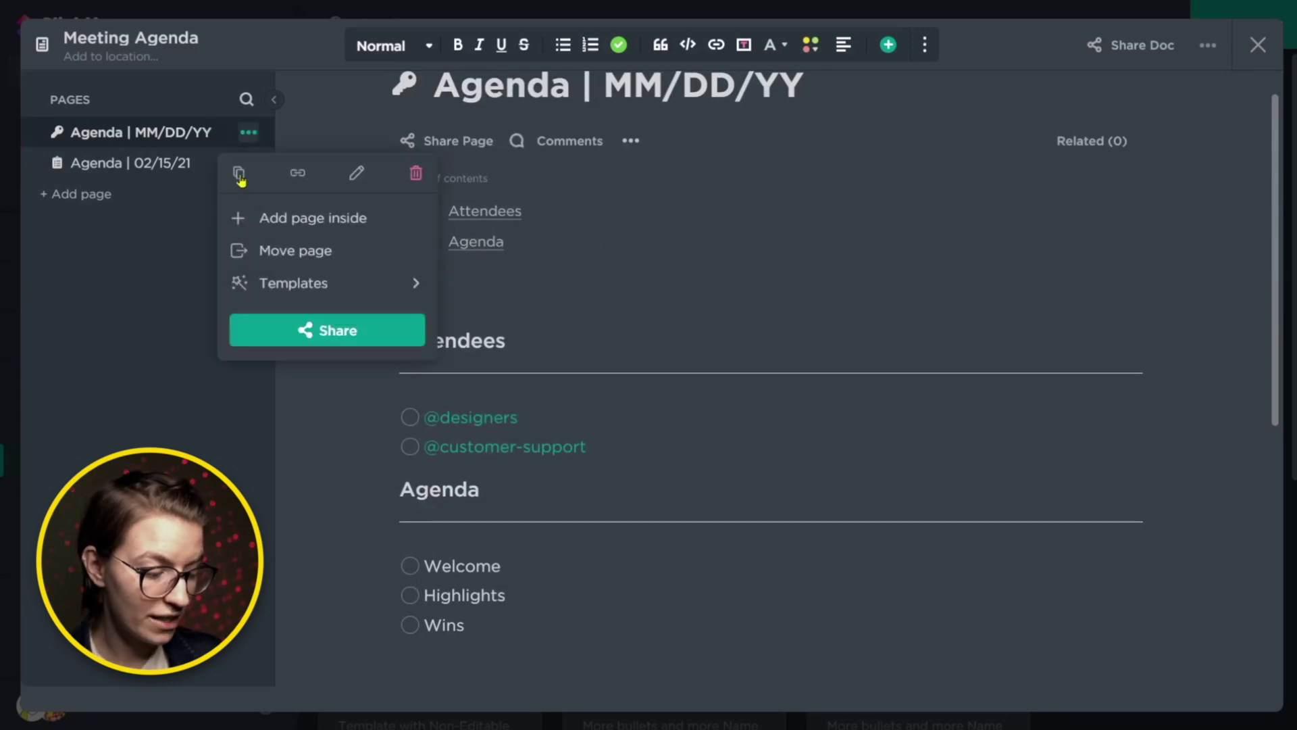
pyautogui.moveTo(90, 166); pyautogui.dragTo(165, 144)
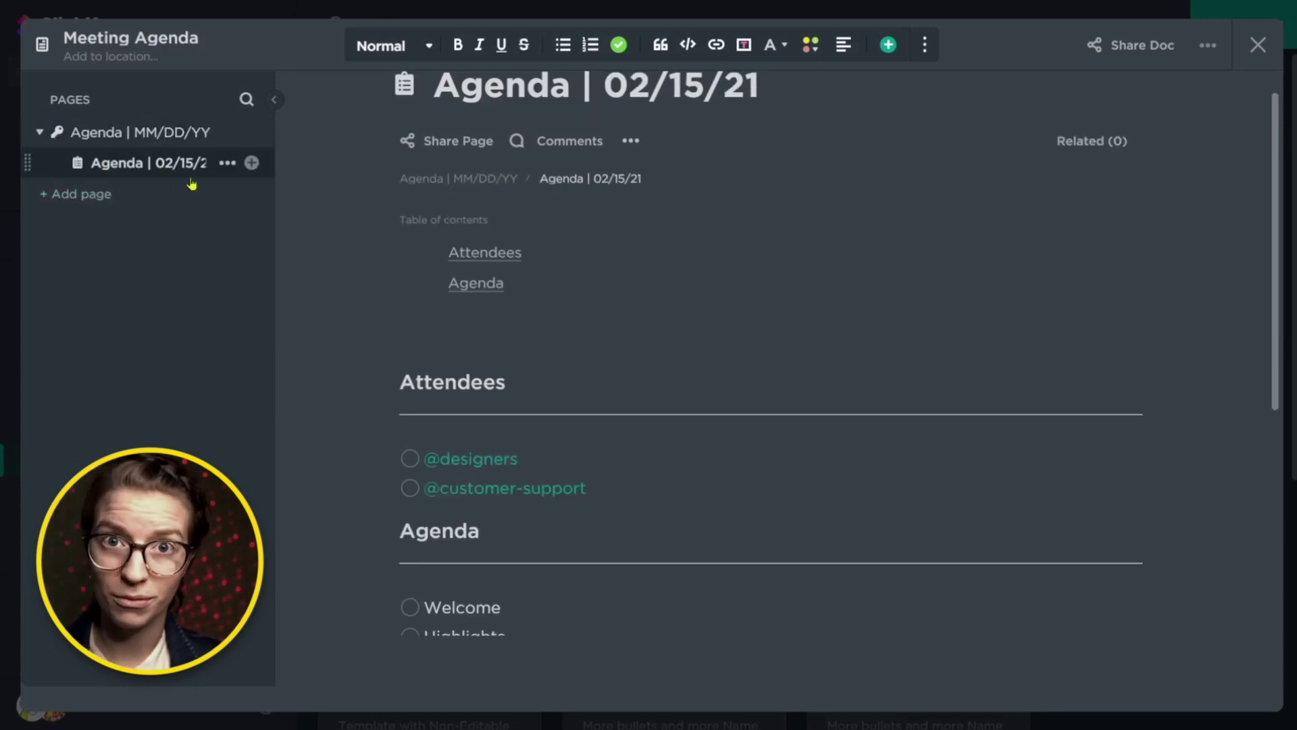
pyautogui.click(405, 341)
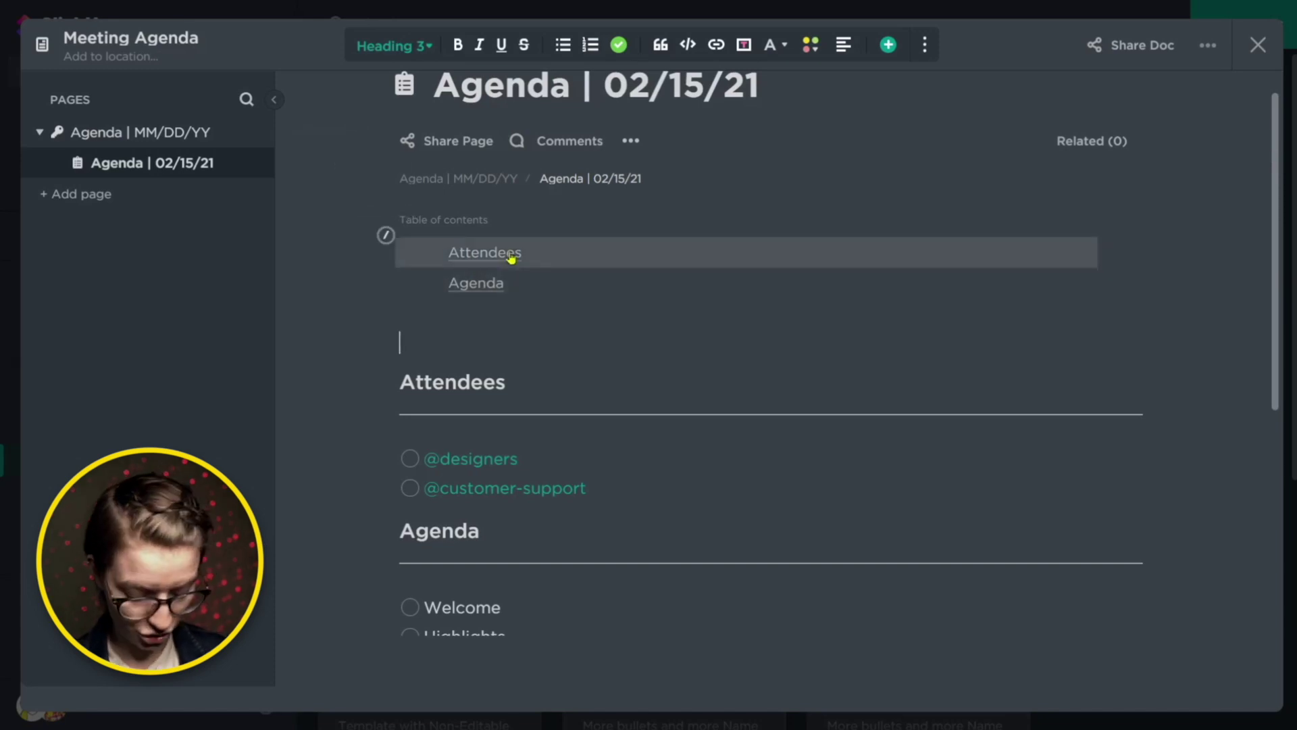
pyautogui.write('/tc')
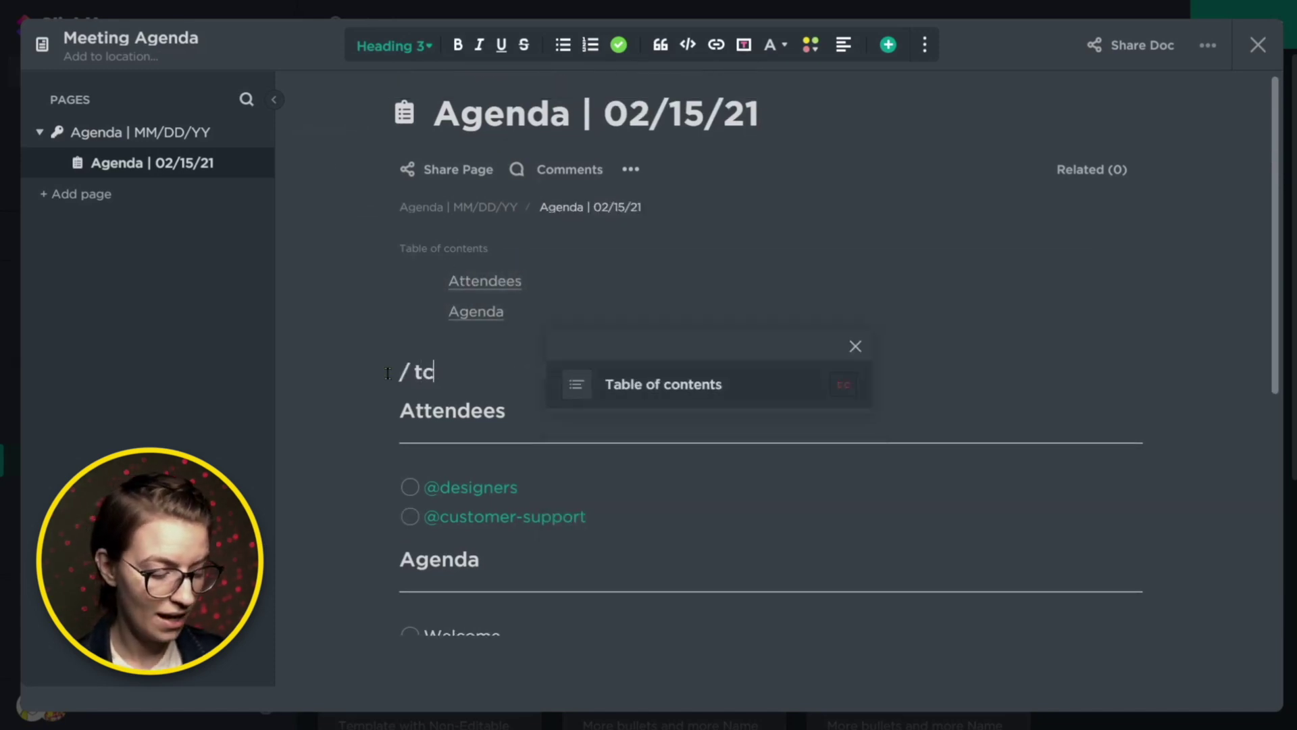
pyautogui.press('Return')
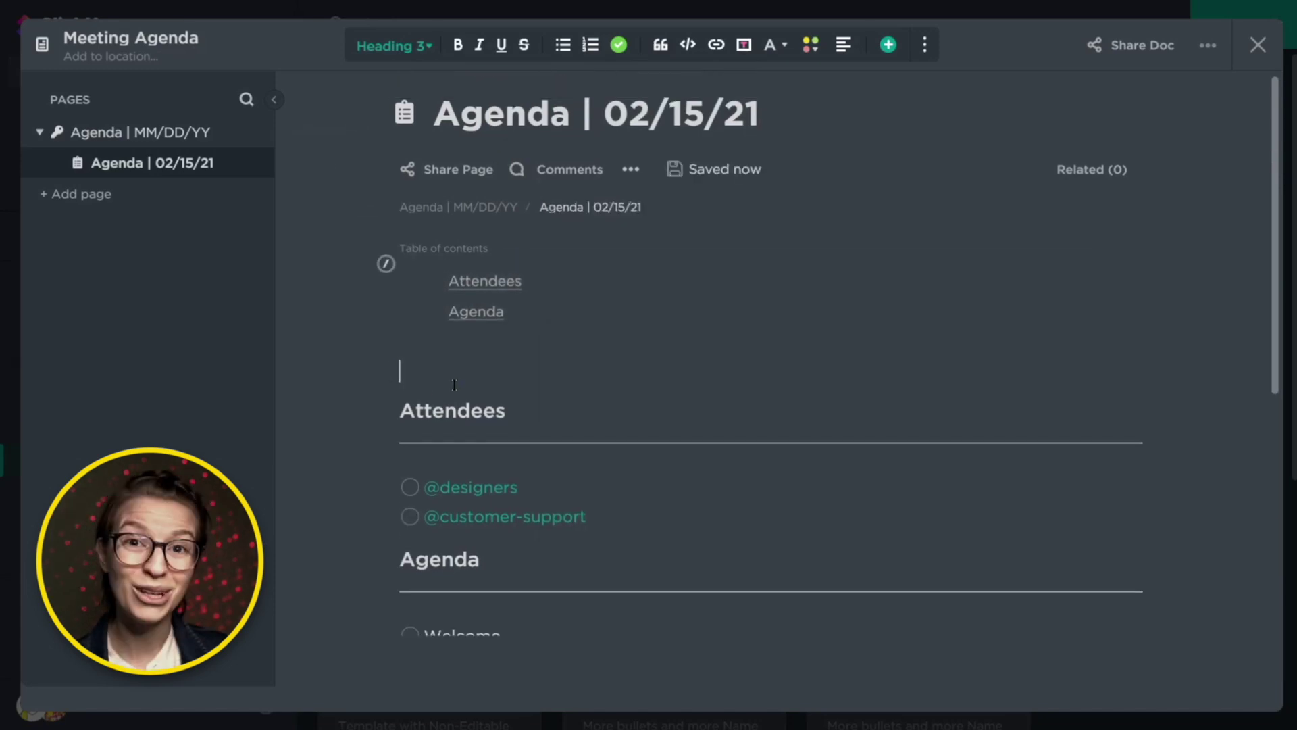
pyautogui.click(410, 490)
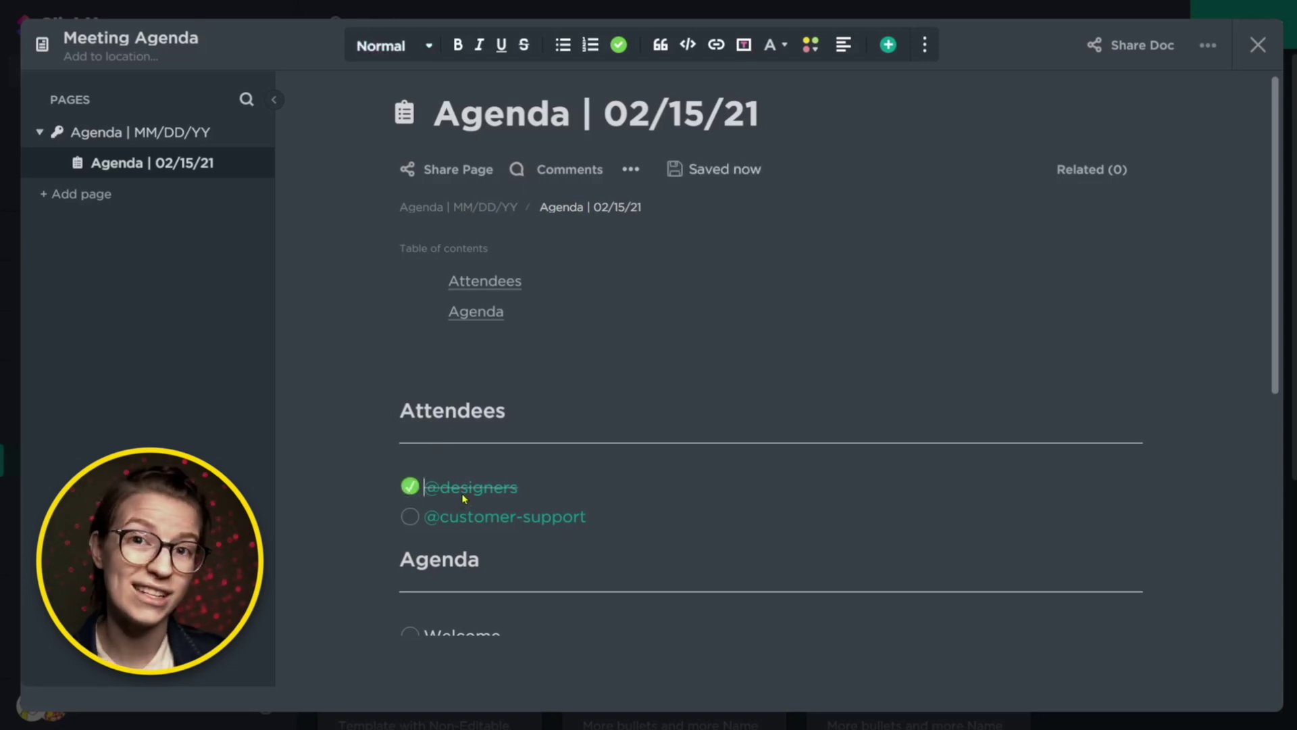
pyautogui.click(410, 488)
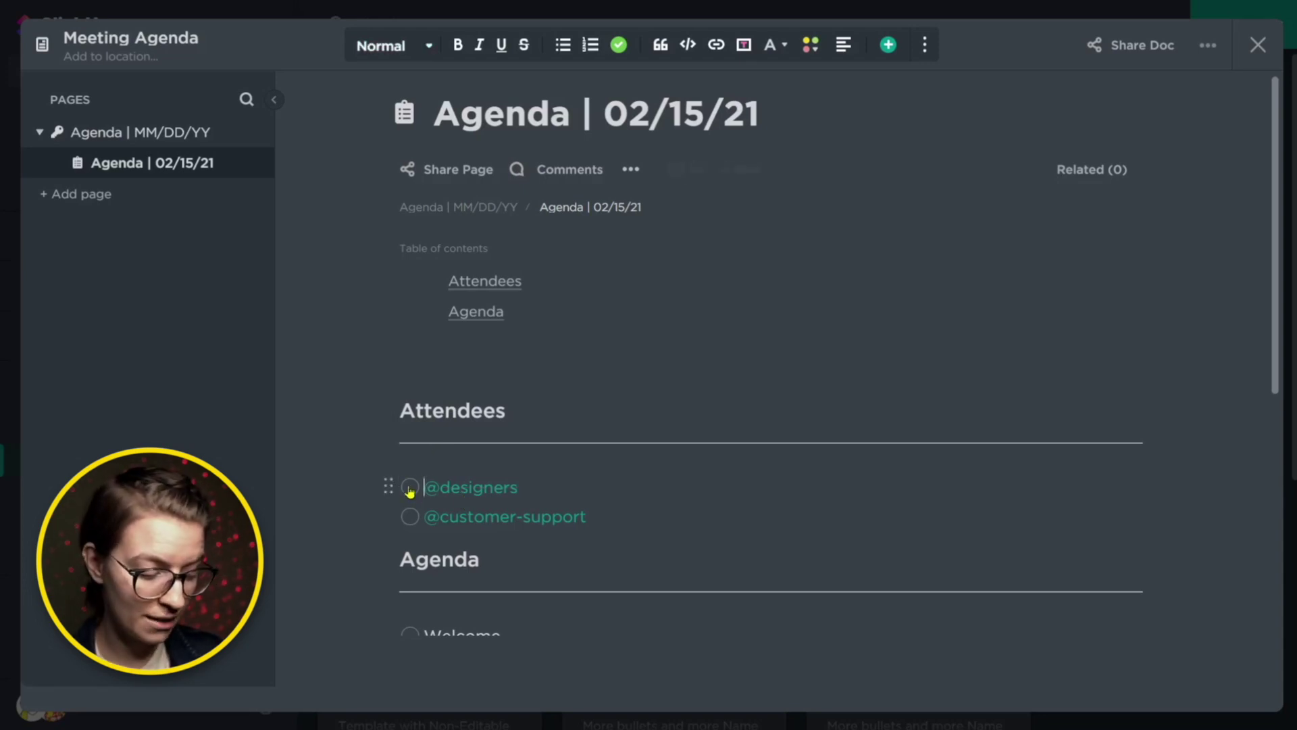
# Below Blank SOP Template, insert an @@ mention of the Service A task
pyautogui.scroll(-1, 410, 473)
pyautogui.scroll(-2, 409, 469)
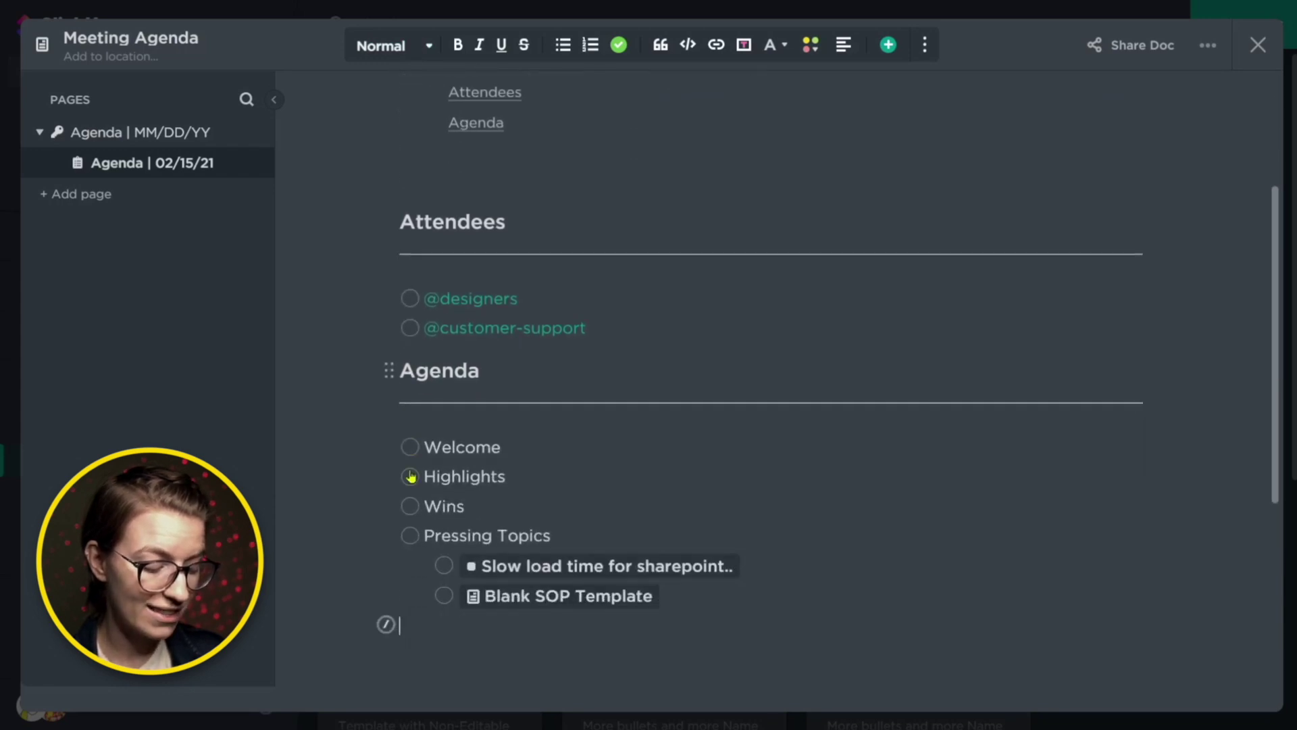
pyautogui.scroll(-1, 415, 471)
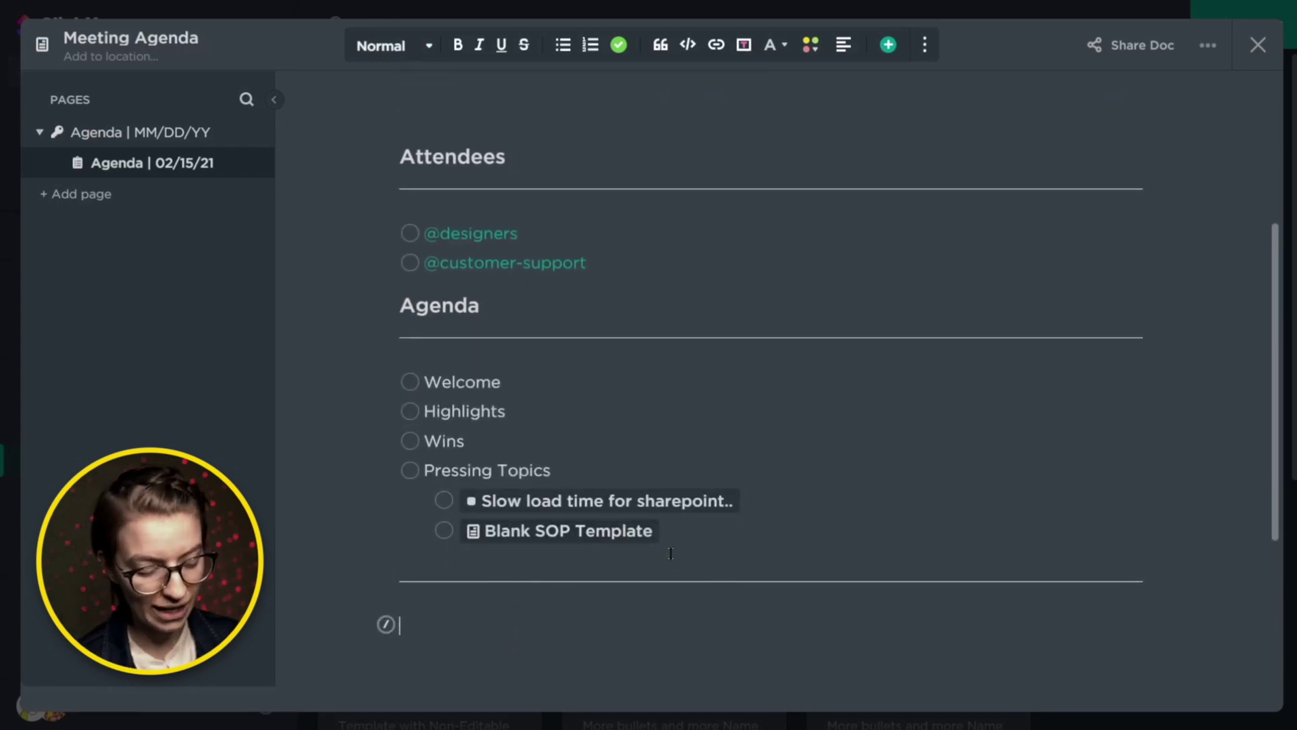
pyautogui.moveTo(671, 553); pyautogui.dragTo(466, 531)
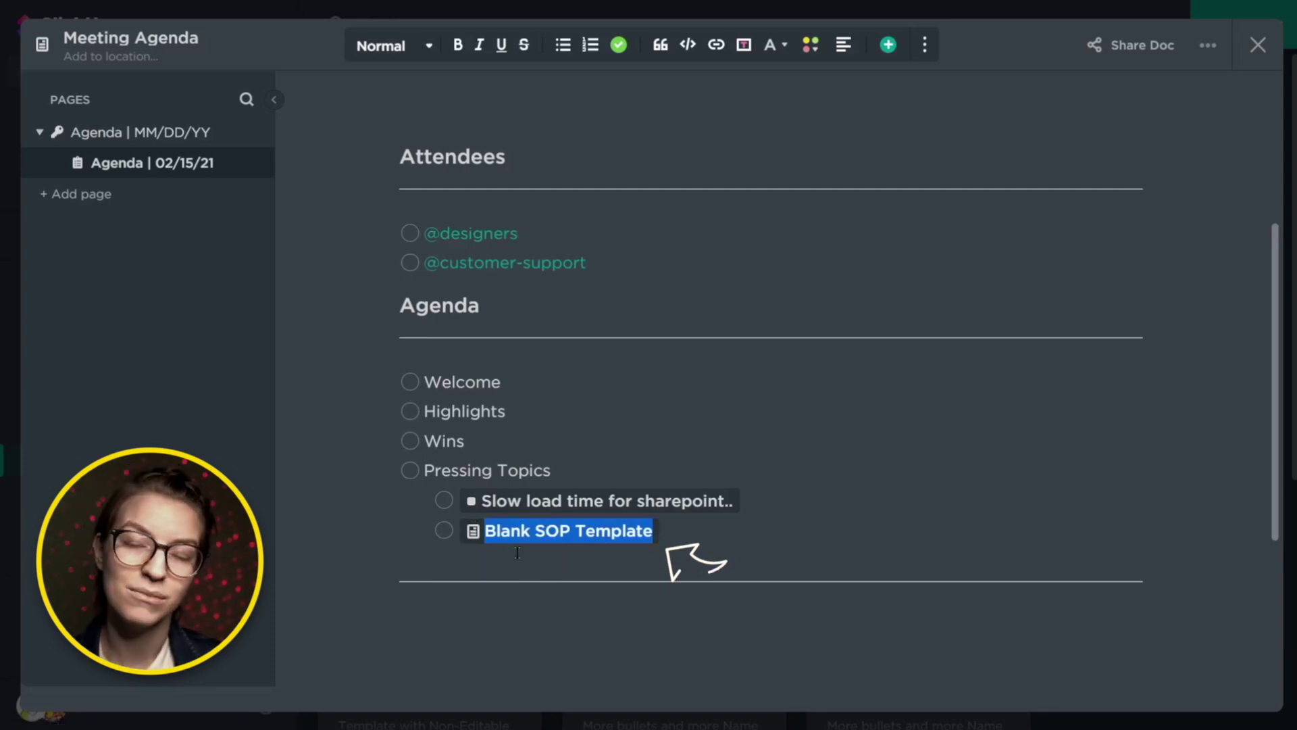
pyautogui.click(517, 552)
pyautogui.write('@')
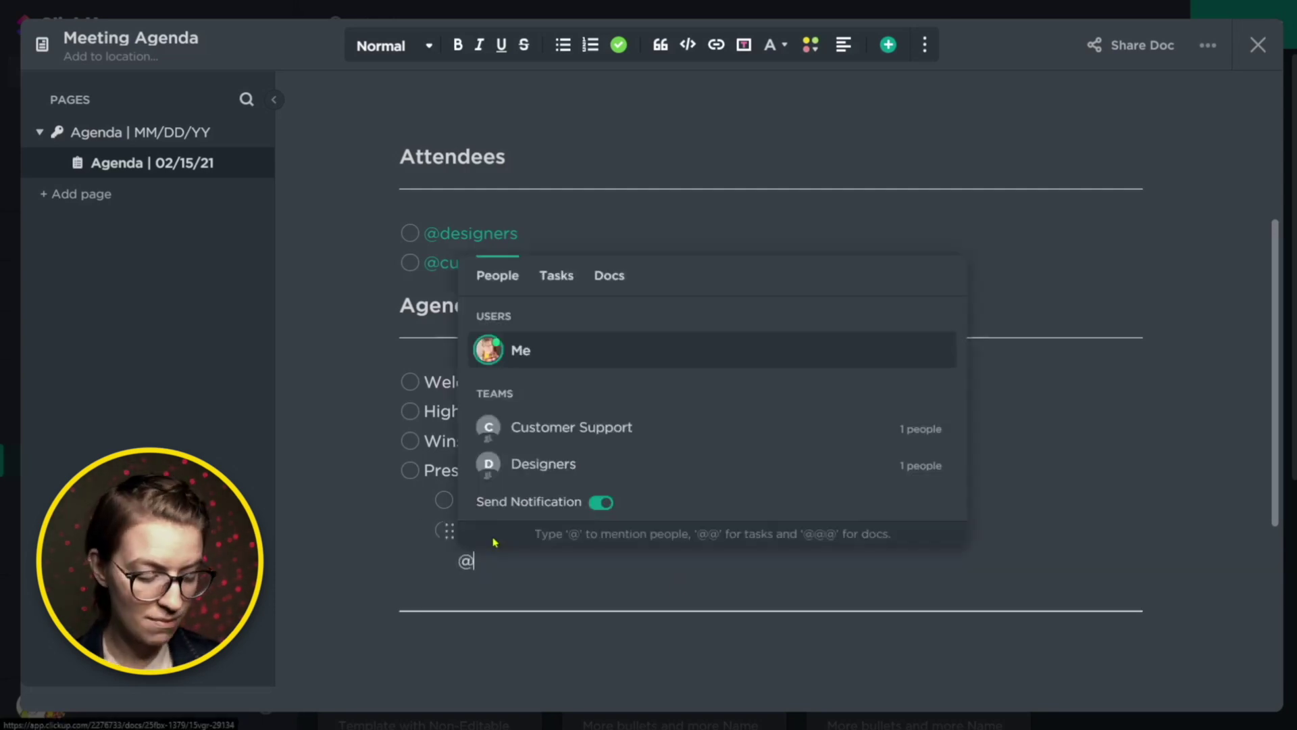
pyautogui.write('@')
pyautogui.click(494, 517)
pyautogui.press('Return')
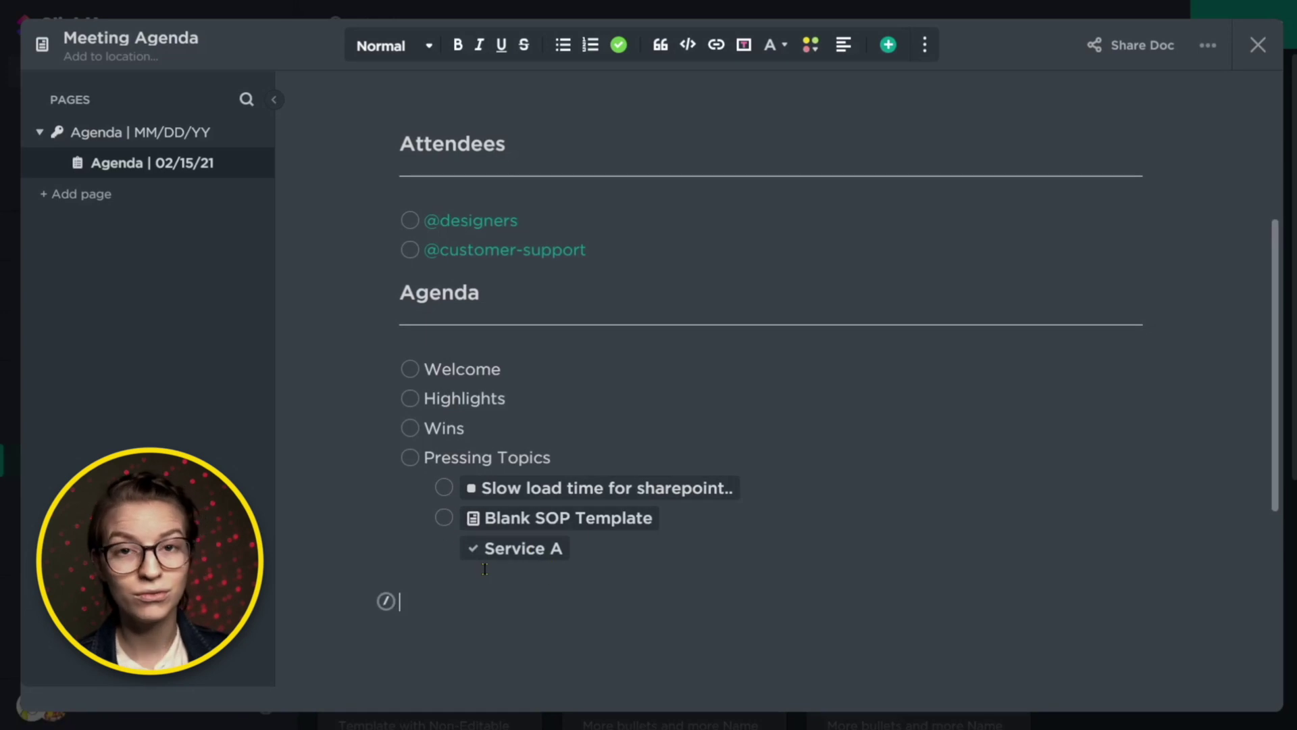
# Insert a /tas Table of Tasks list view showing ClickUp 101's Leads (Asana Style) list
pyautogui.write('/tas')
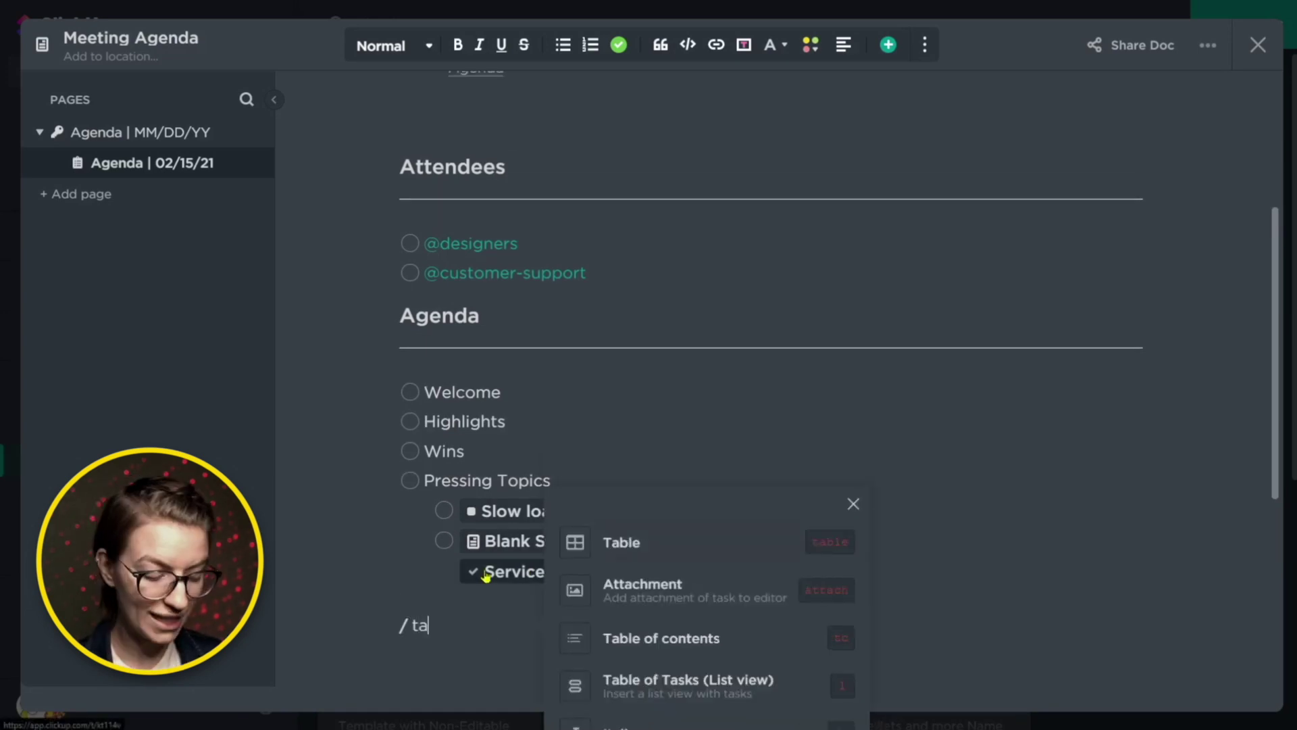
pyautogui.click(730, 628)
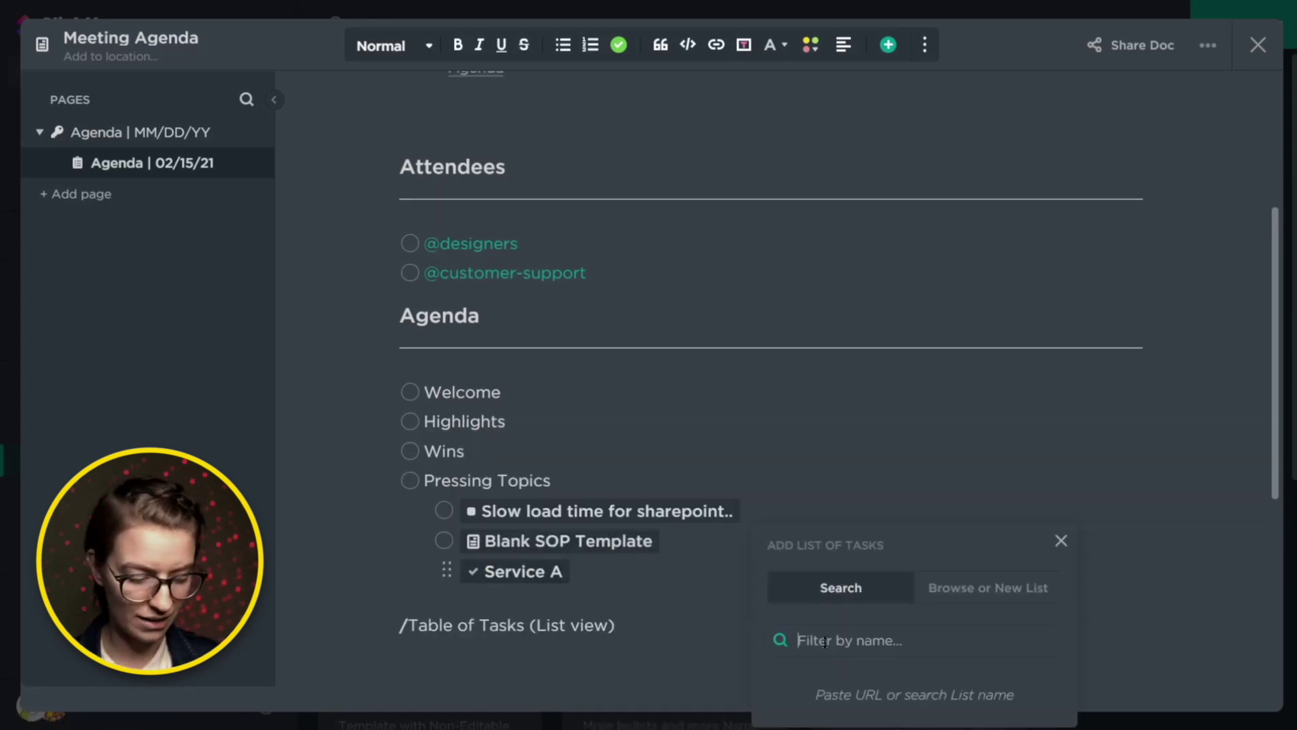
pyautogui.click(924, 593)
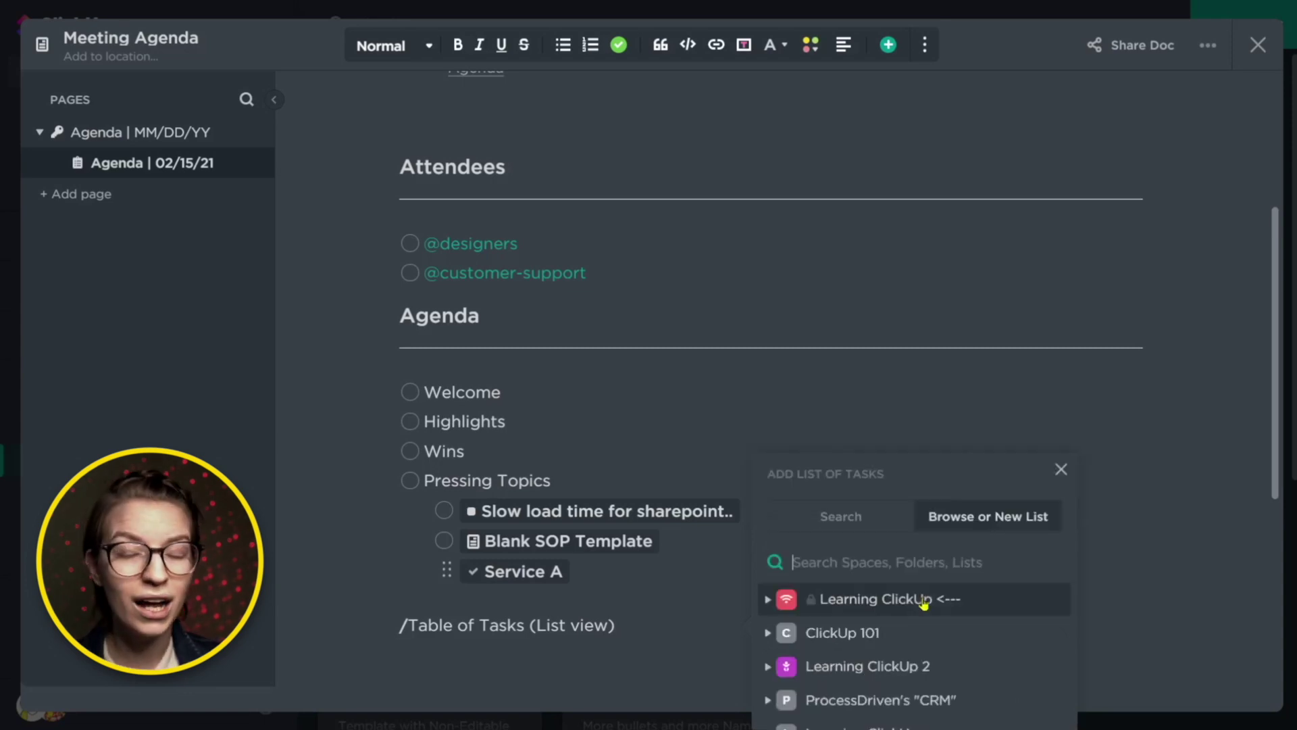
pyautogui.click(832, 631)
pyautogui.click(824, 622)
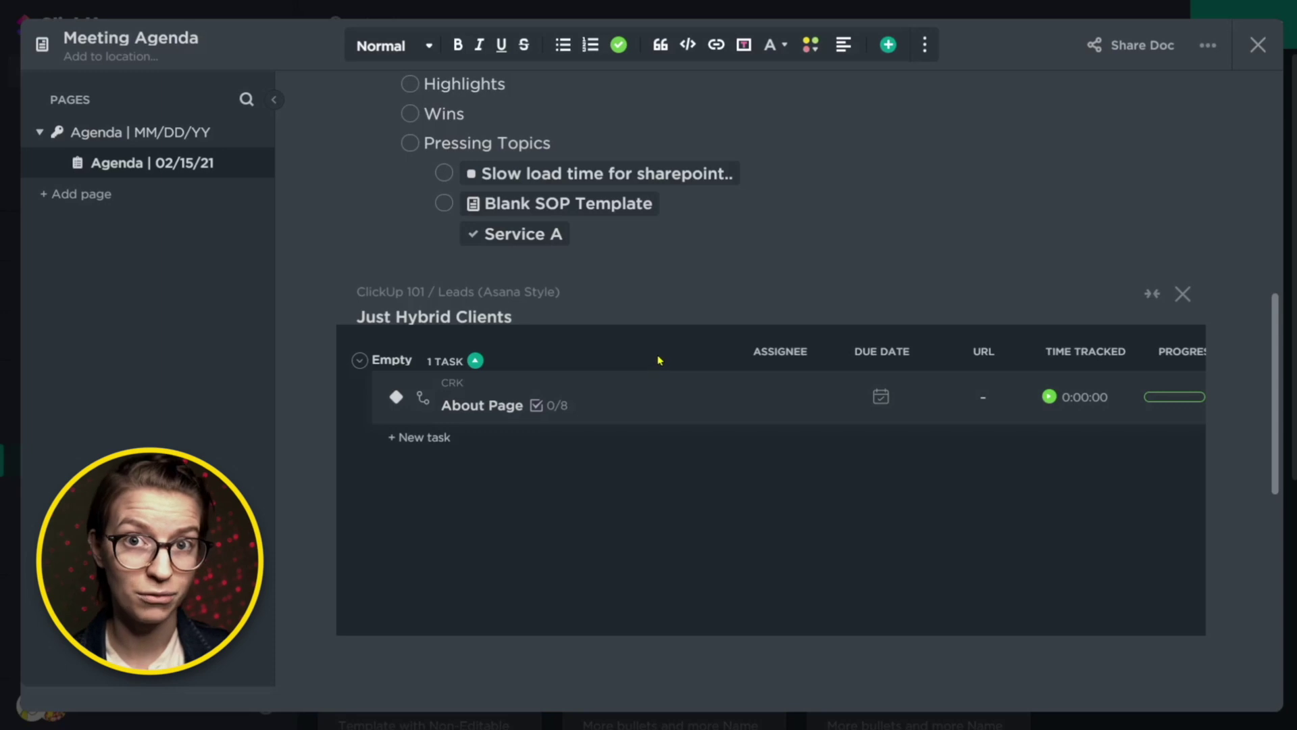
pyautogui.scroll(5, 668, 378)
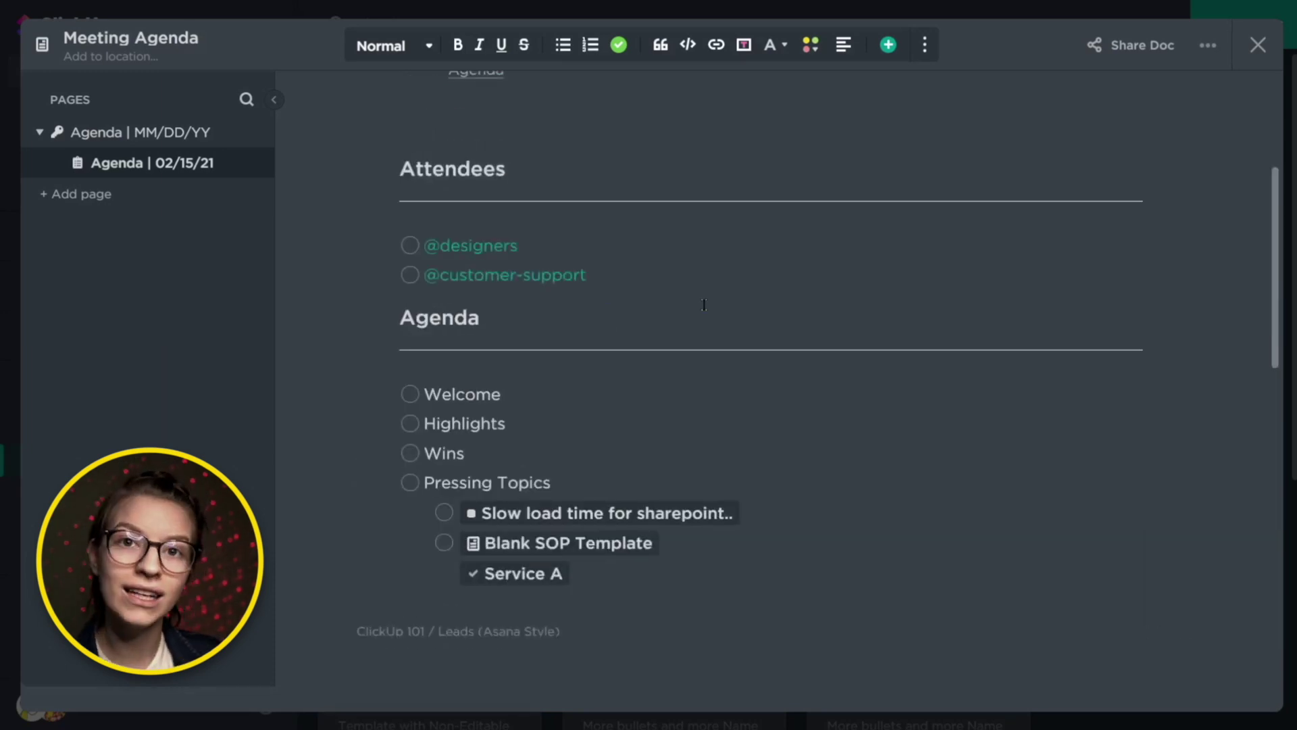
pyautogui.click(216, 170)
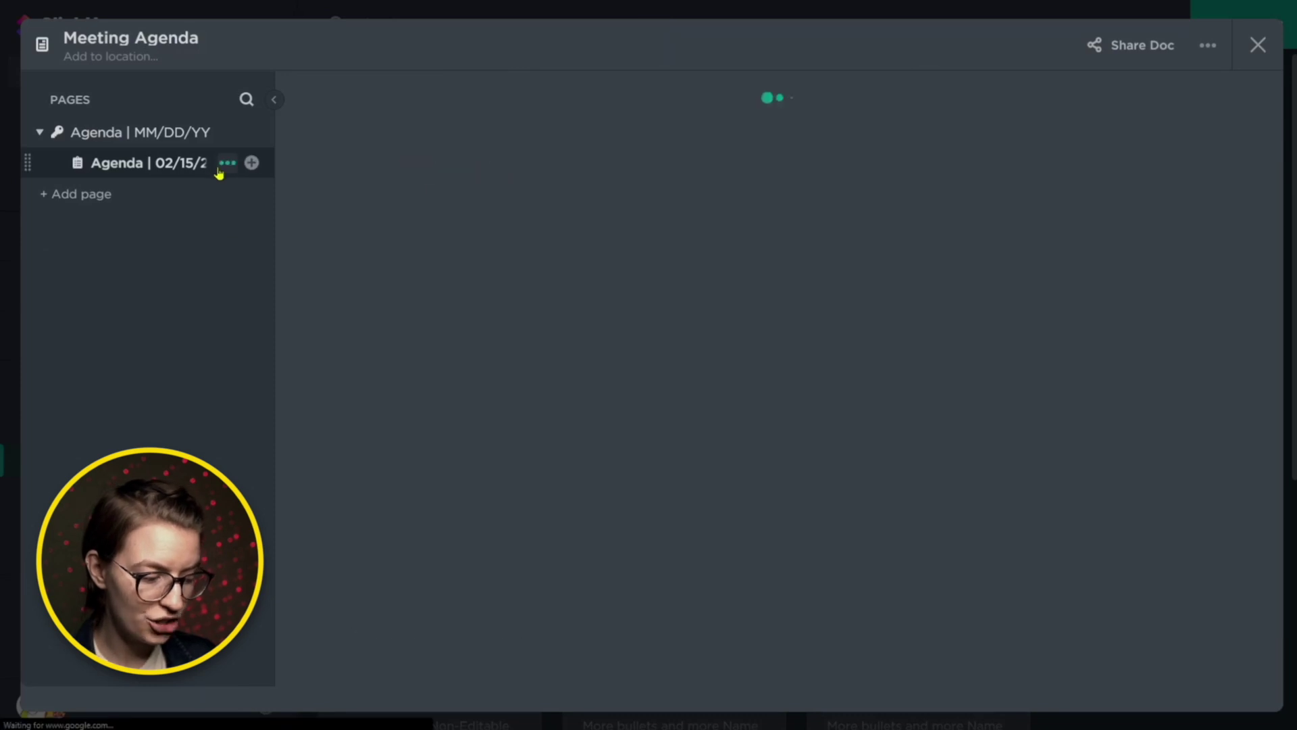
pyautogui.click(225, 166)
pyautogui.click(330, 369)
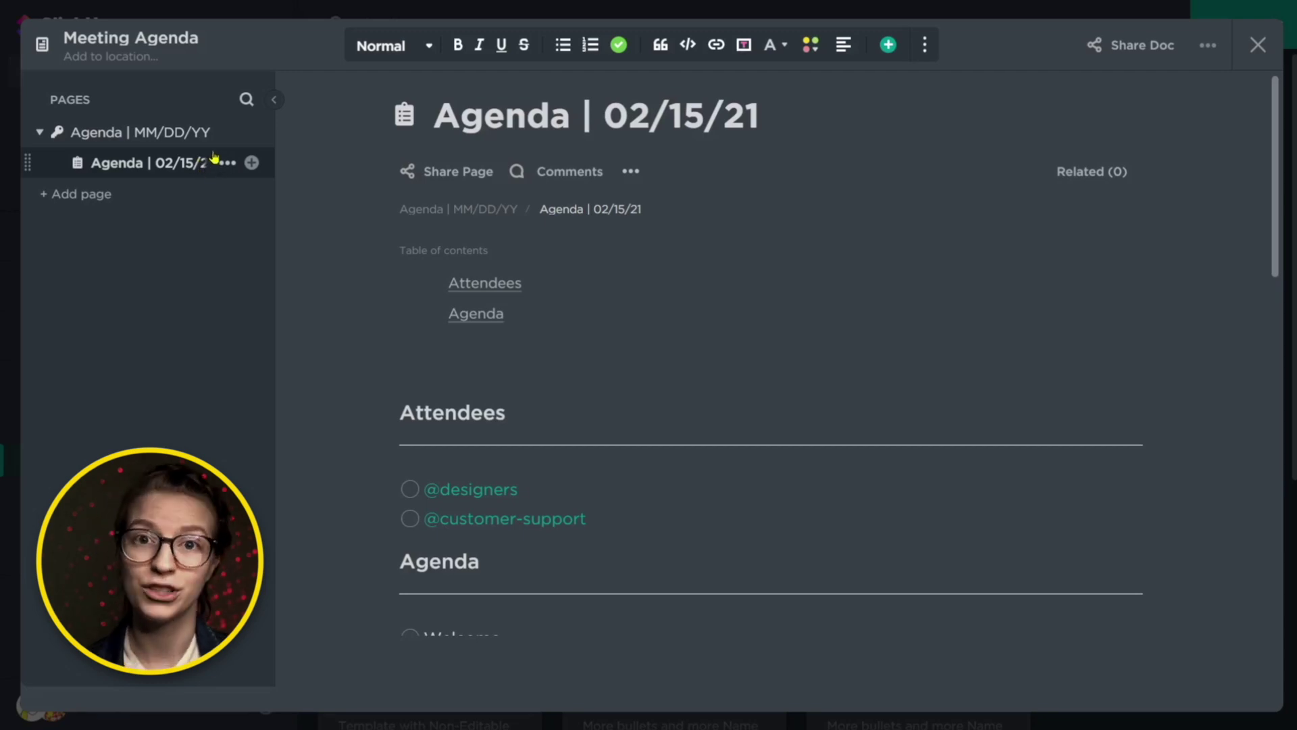
pyautogui.click(247, 163)
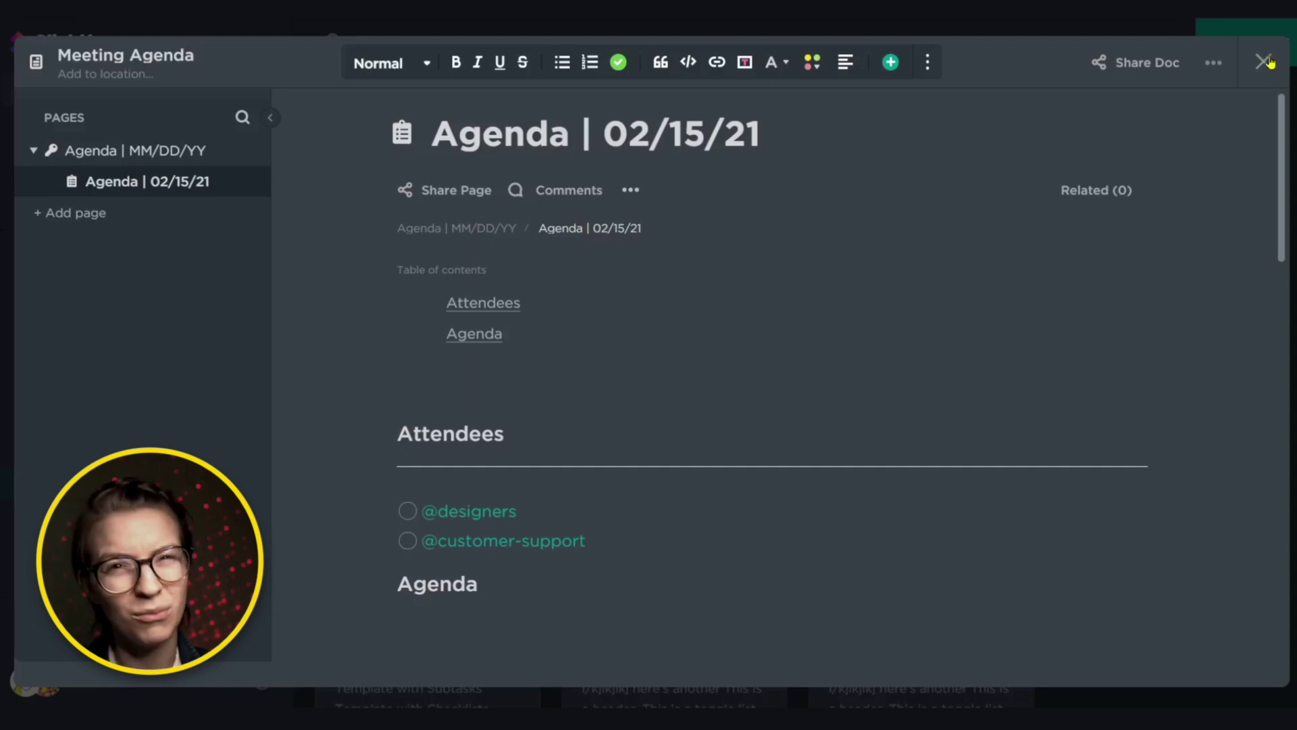
# Close the Meeting Agenda doc, then reopen it and show its list of pages
pyautogui.click(1263, 62)
pyautogui.scroll(-5, 594, 405)
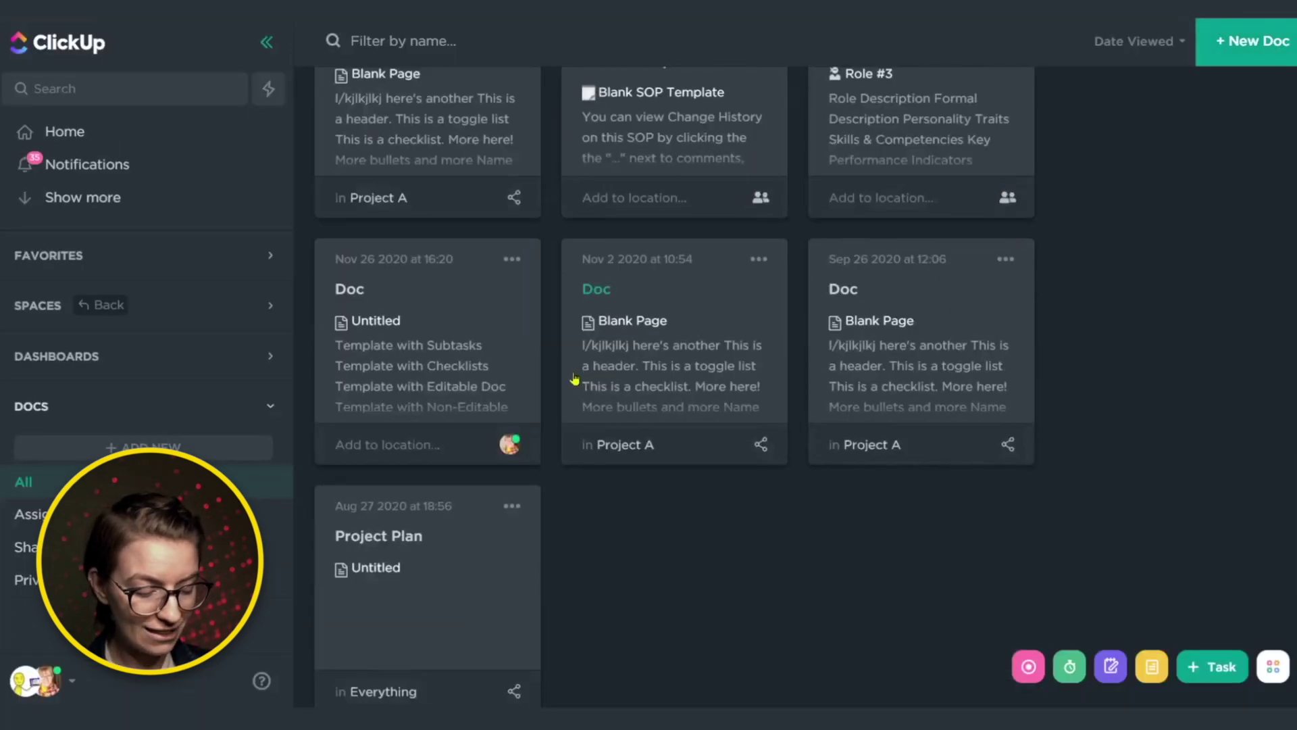
pyautogui.scroll(6, 604, 428)
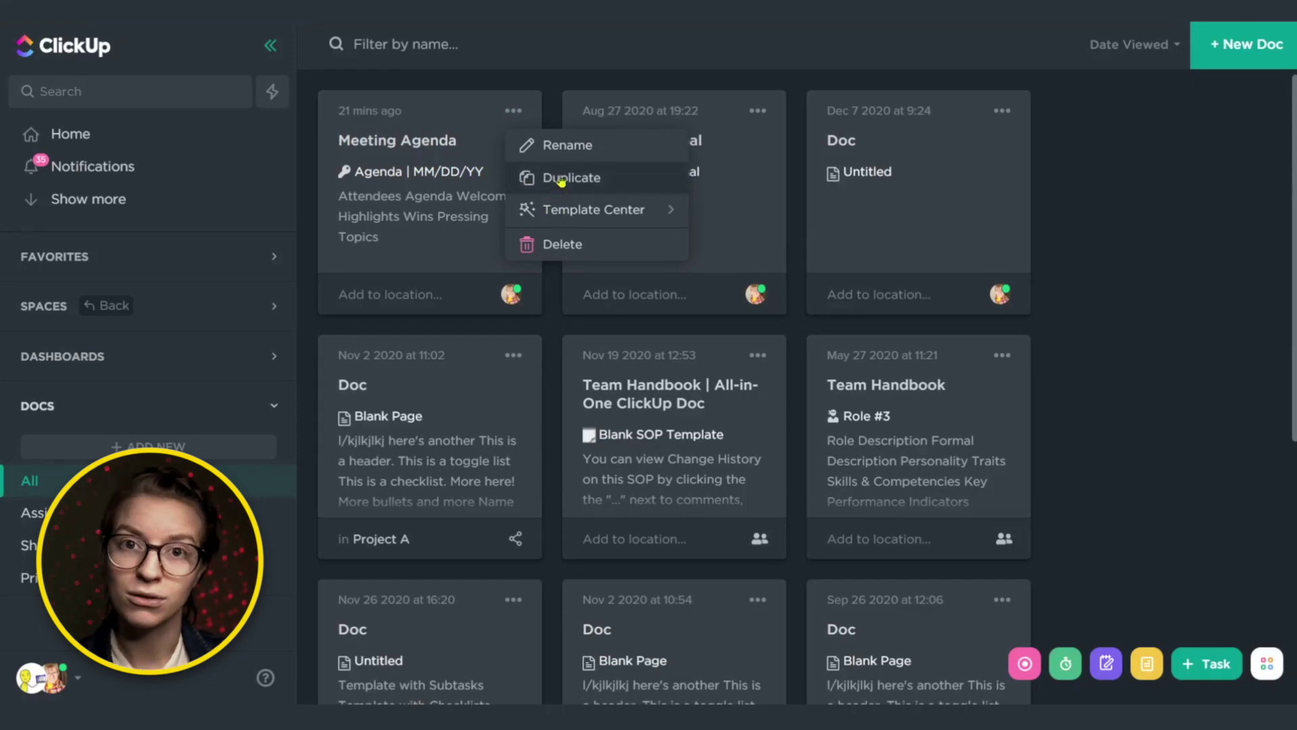
pyautogui.click(405, 149)
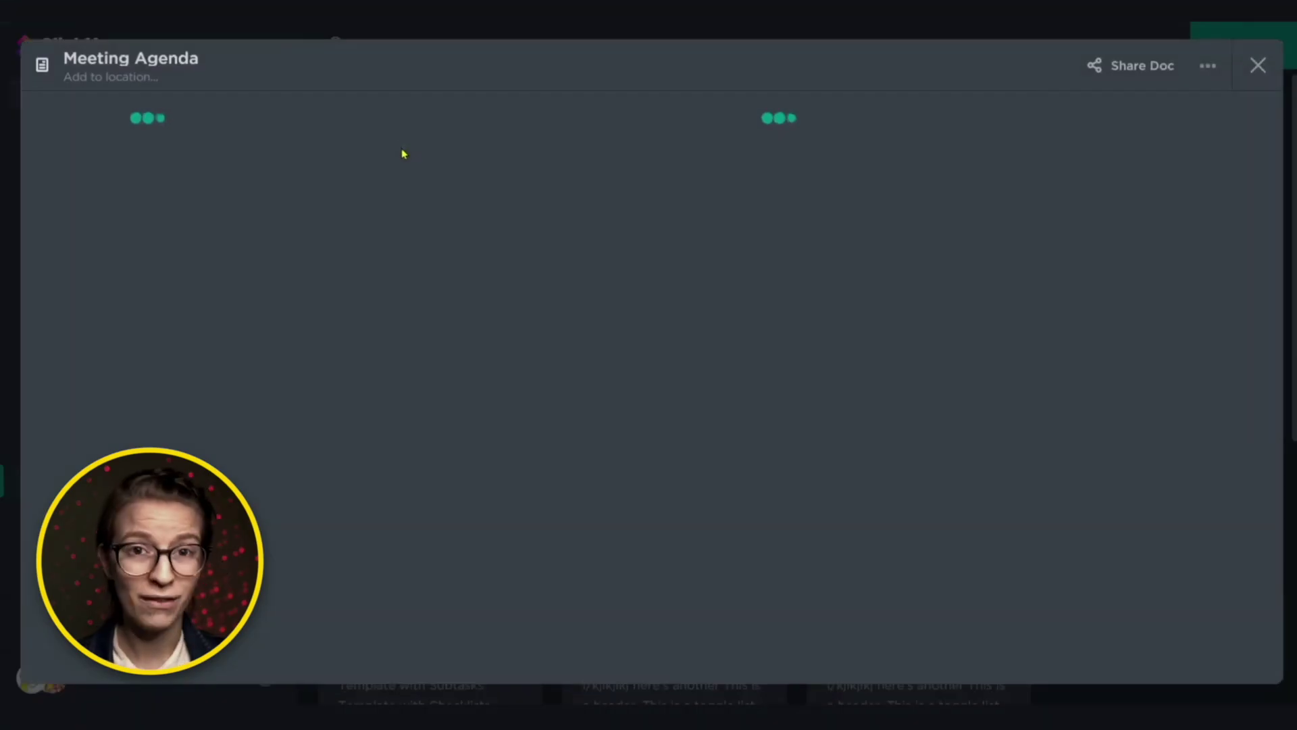
pyautogui.click(42, 113)
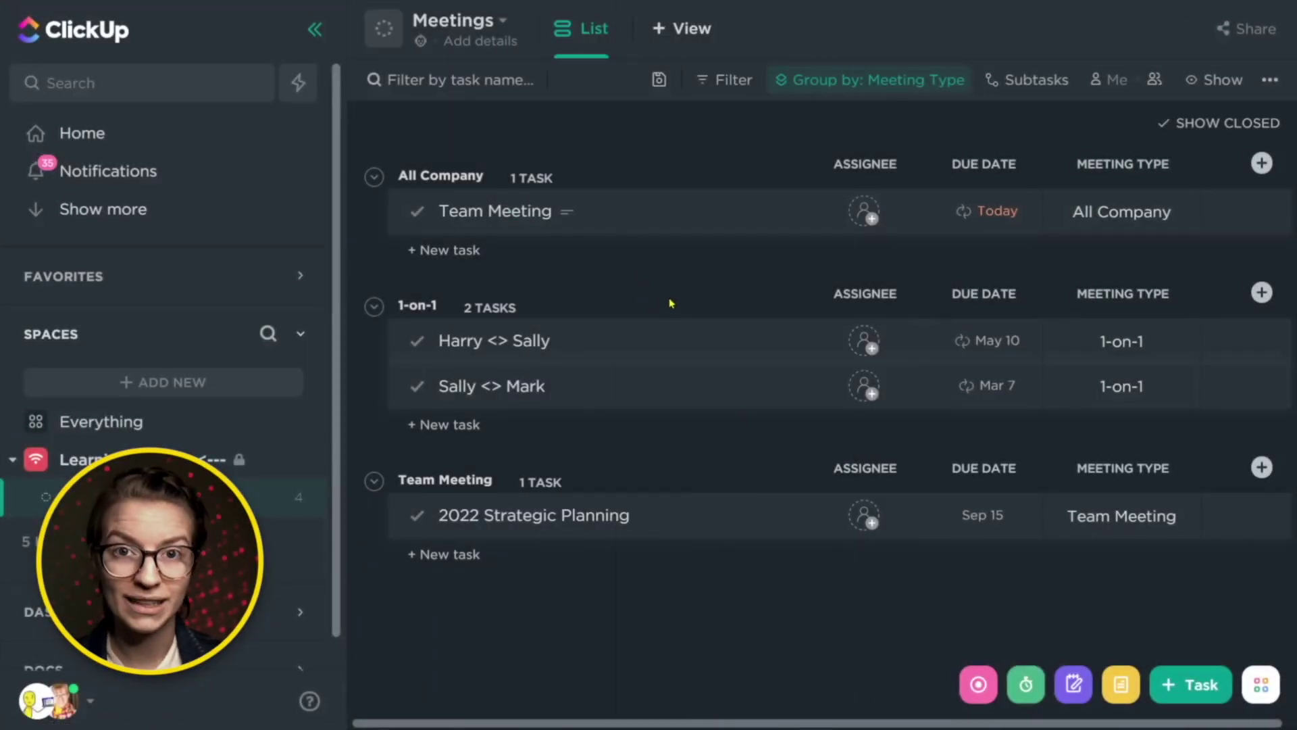
pyautogui.click(506, 212)
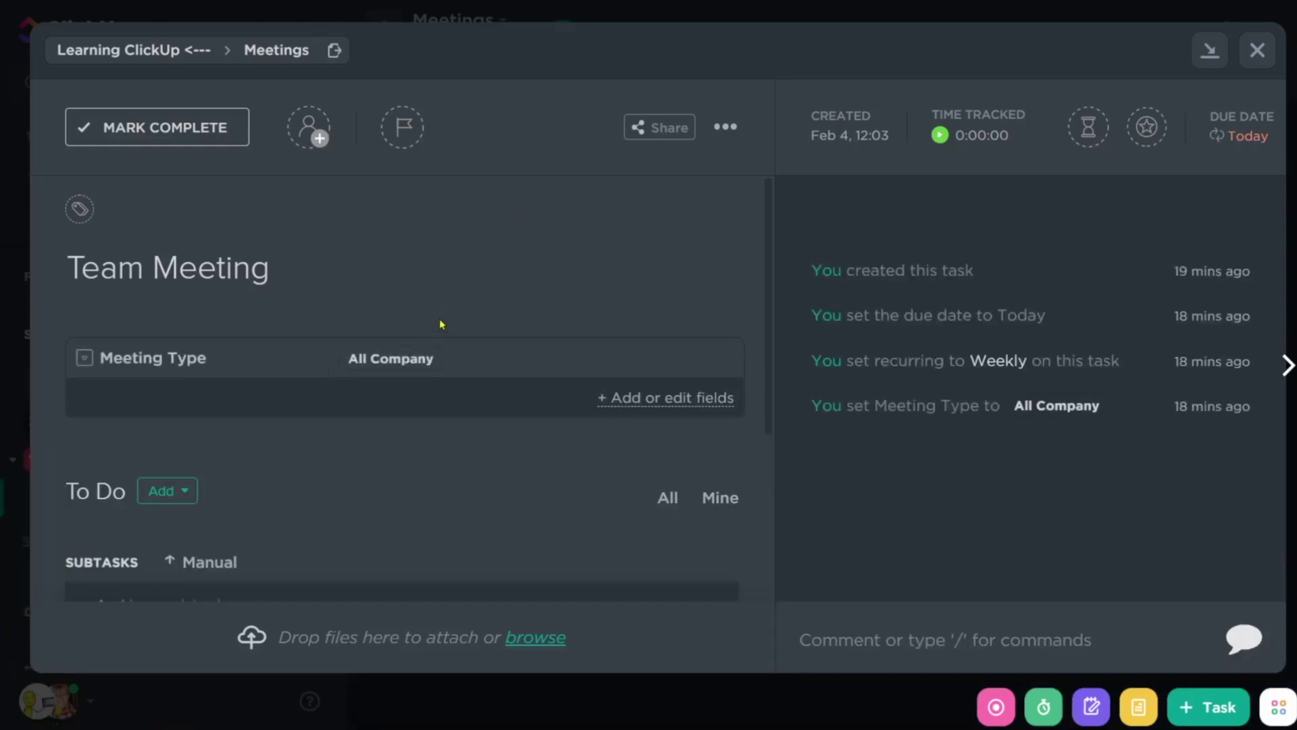
pyautogui.click(479, 358)
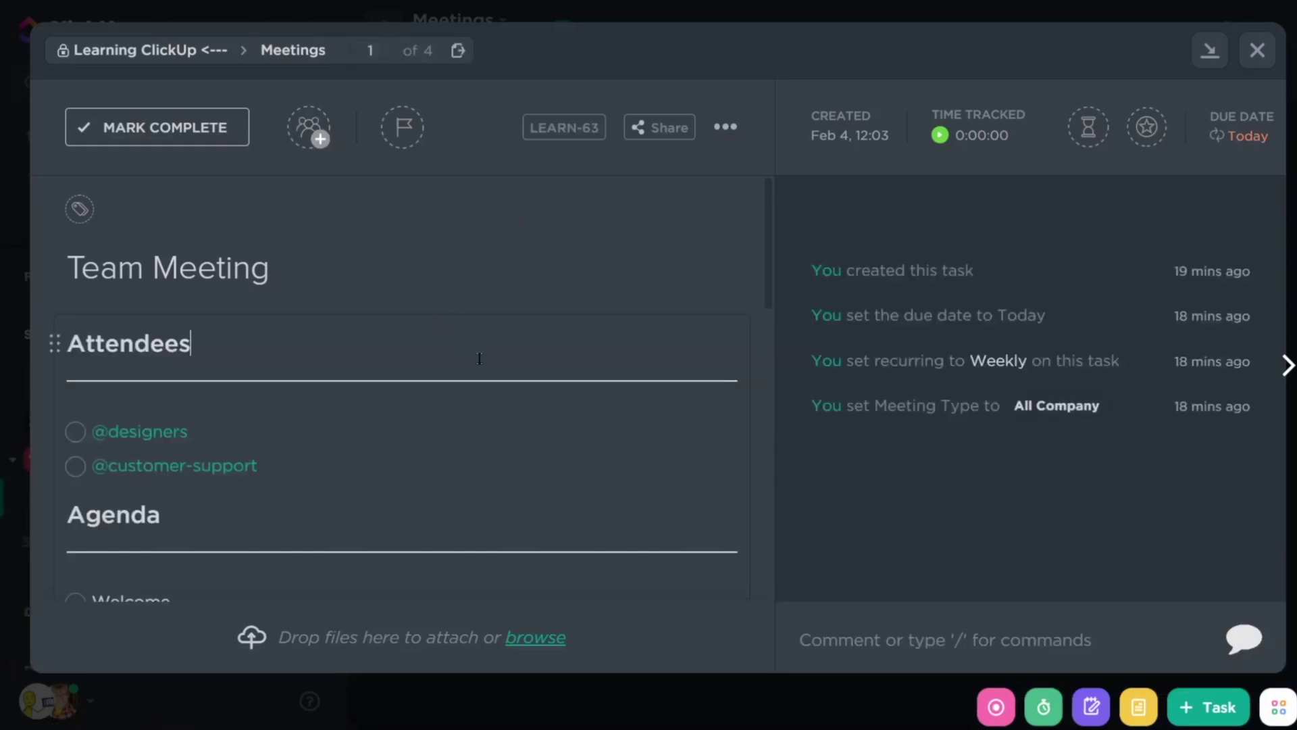
pyautogui.press('Down')
pyautogui.press('Down')
pyautogui.press('Down')
pyautogui.press('Down')
pyautogui.press('Down')
pyautogui.press('Down')
pyautogui.press('Down')
pyautogui.press('Down')
pyautogui.press('Down')
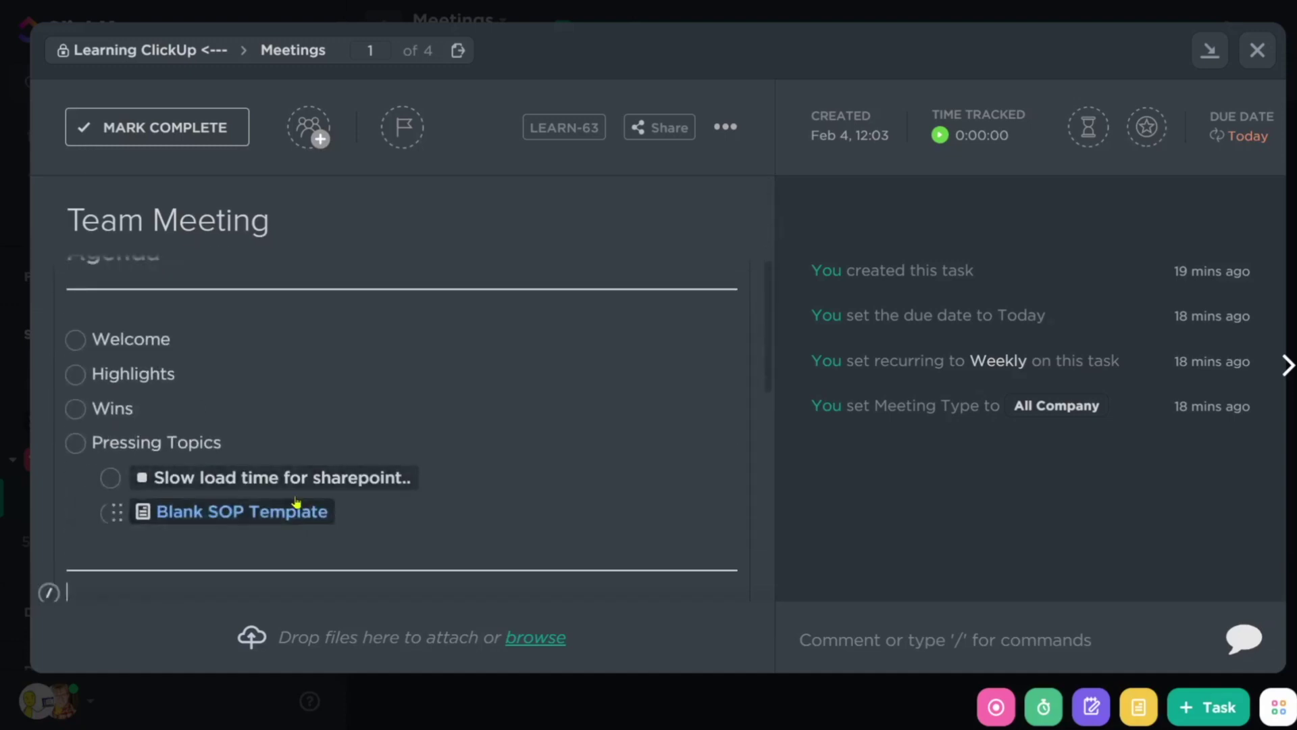
pyautogui.press('Down')
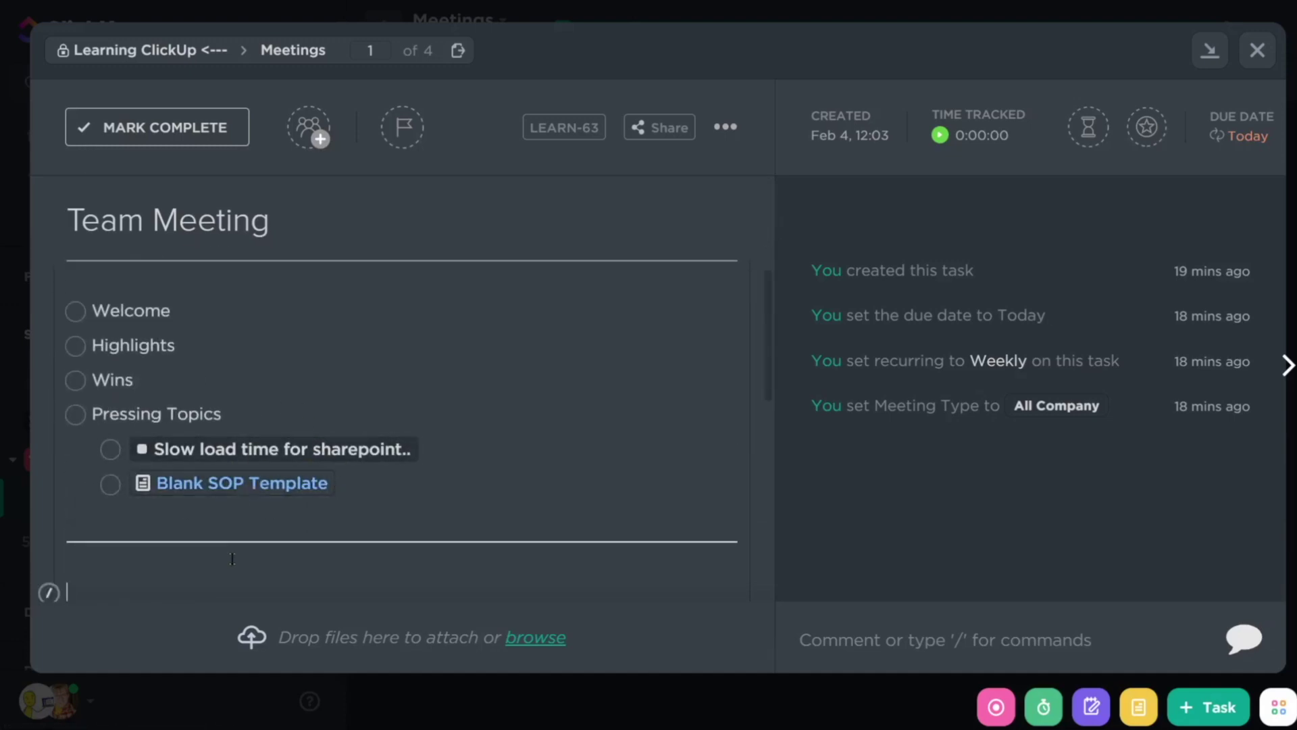
pyautogui.write('kjl')
pyautogui.doubleClick(93, 516)
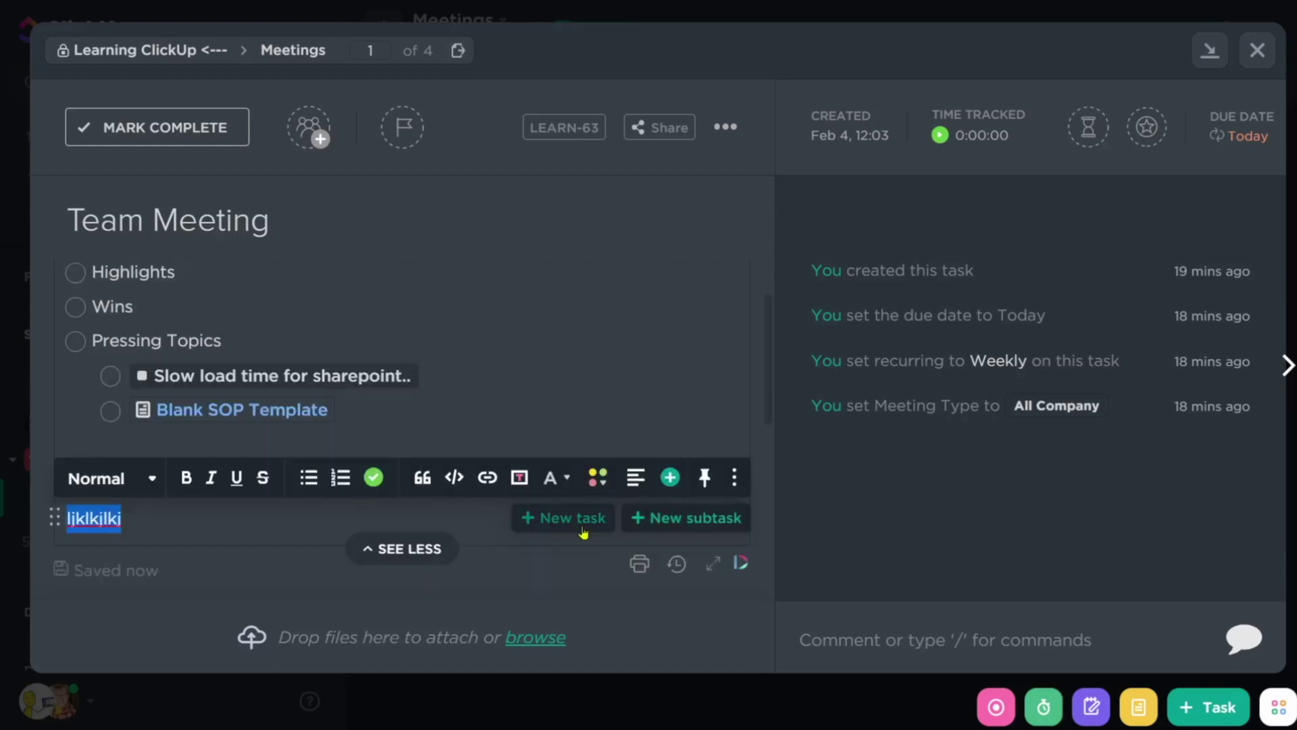
pyautogui.click(1184, 162)
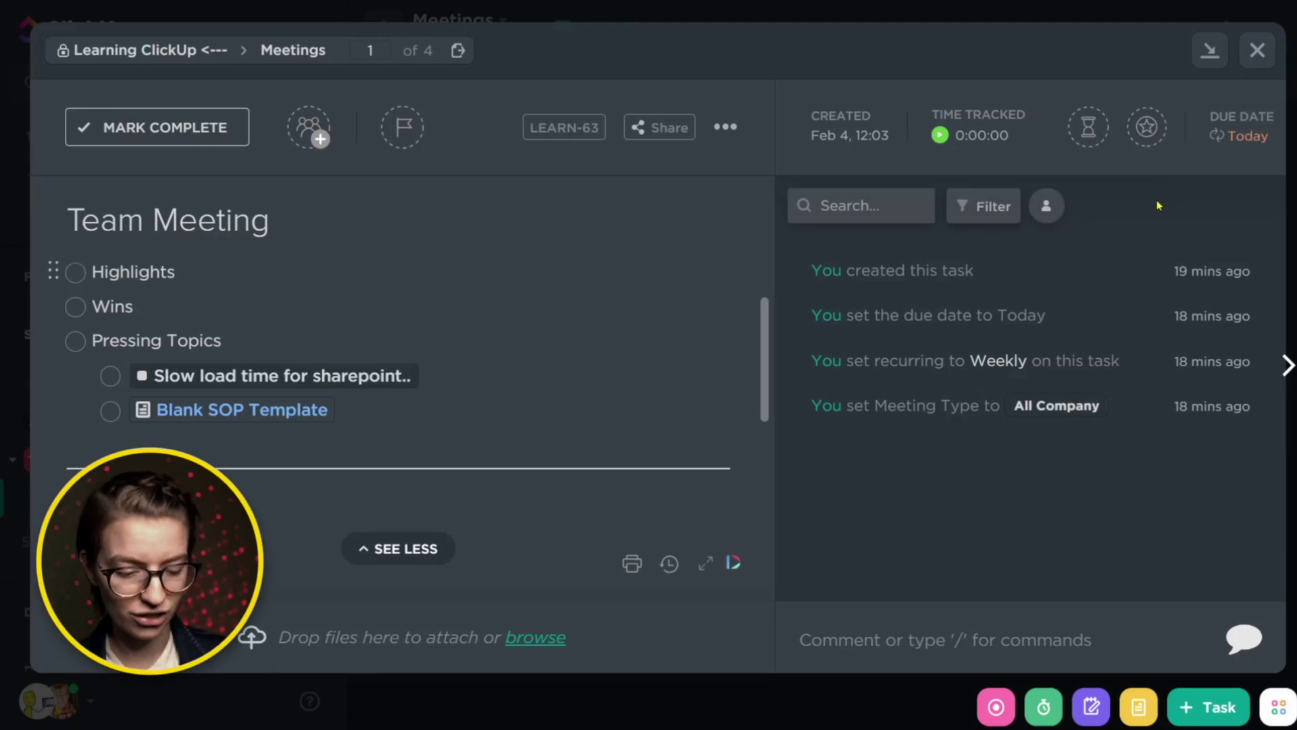
pyautogui.moveTo(1216, 135)
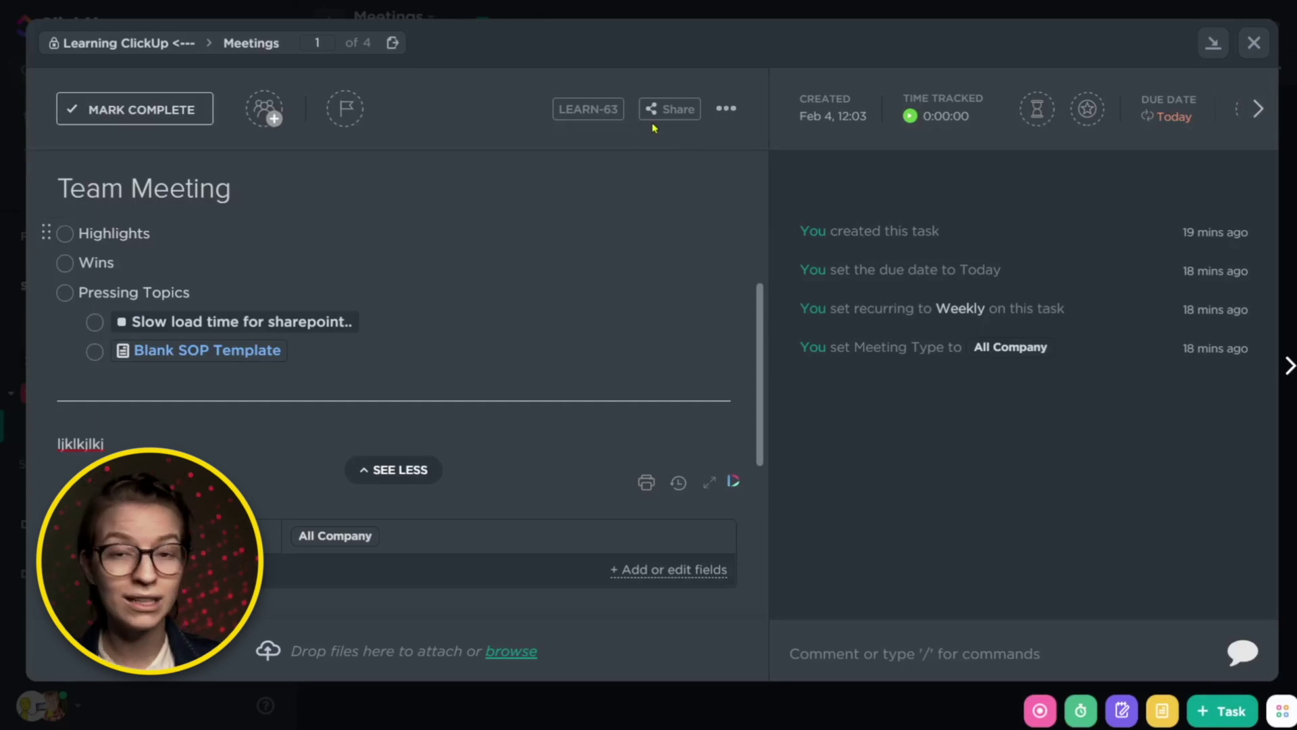
pyautogui.moveTo(855, 183)
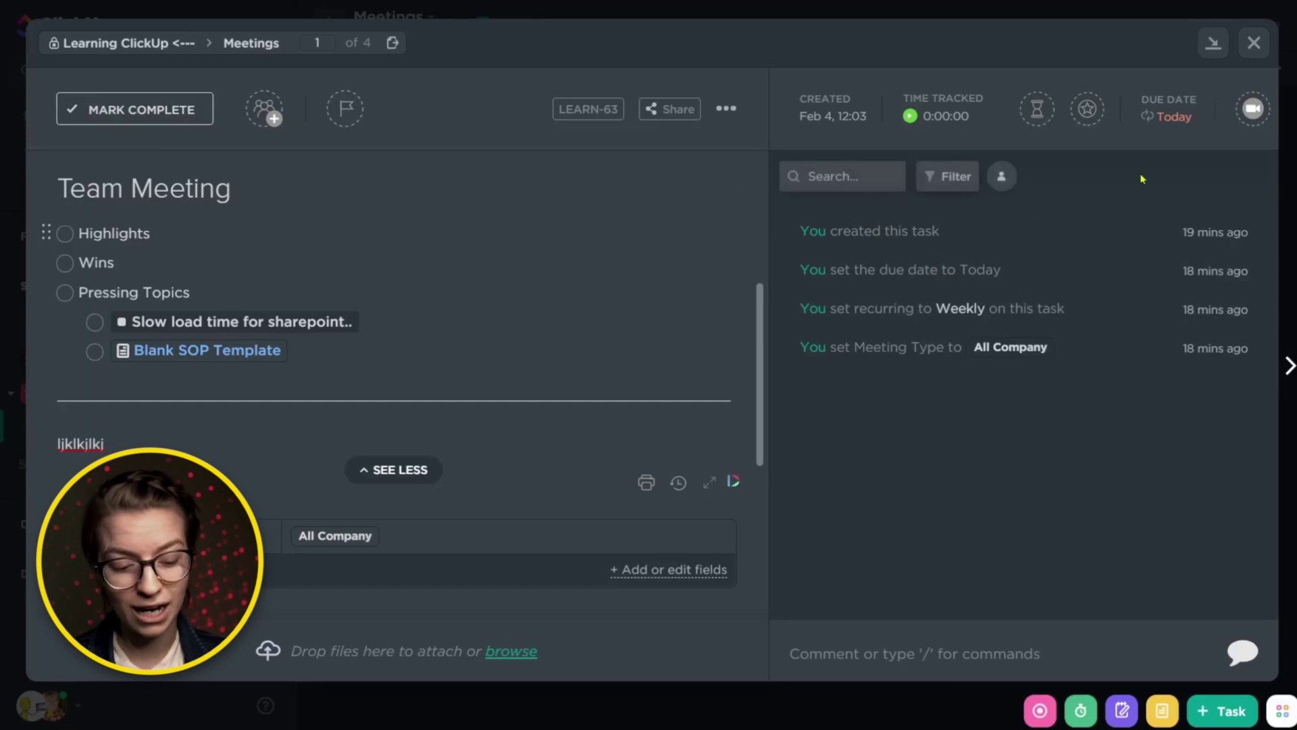
# Review the Team Meeting task's recurrence options and actions menu, then close the task
pyautogui.click(1147, 118)
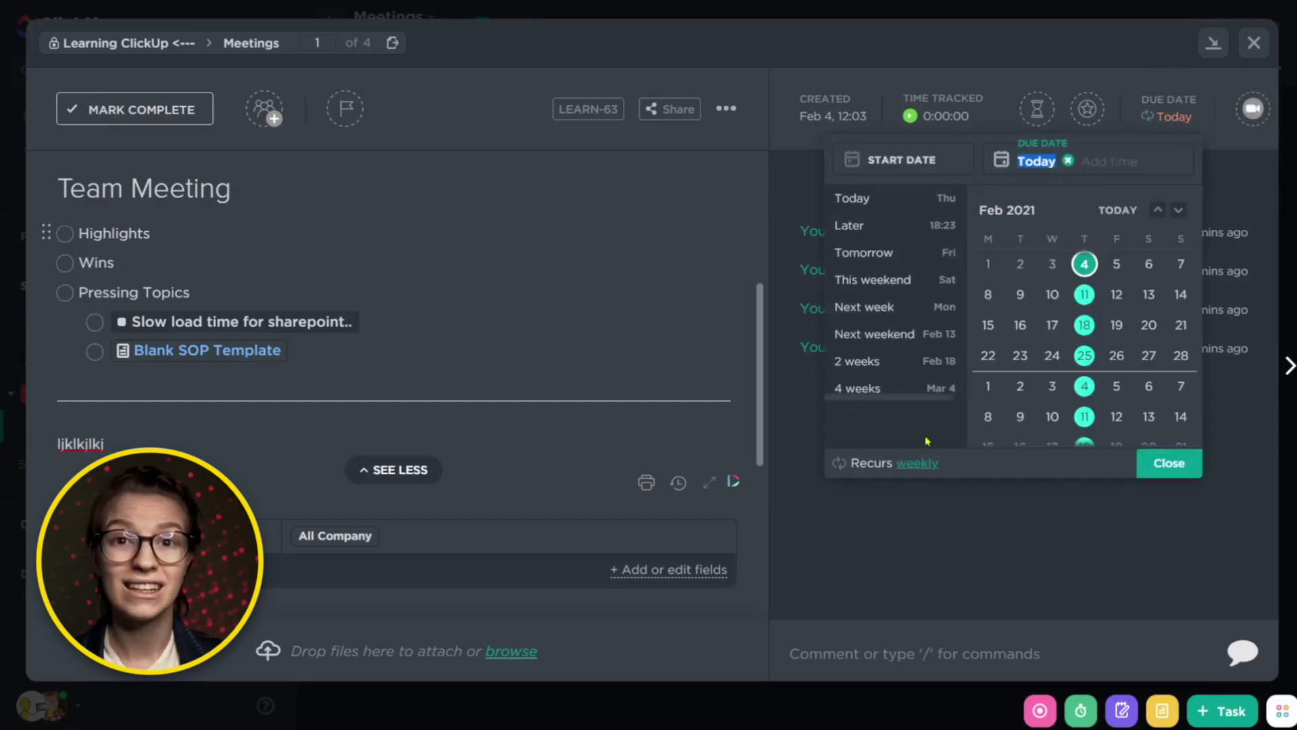
pyautogui.click(933, 312)
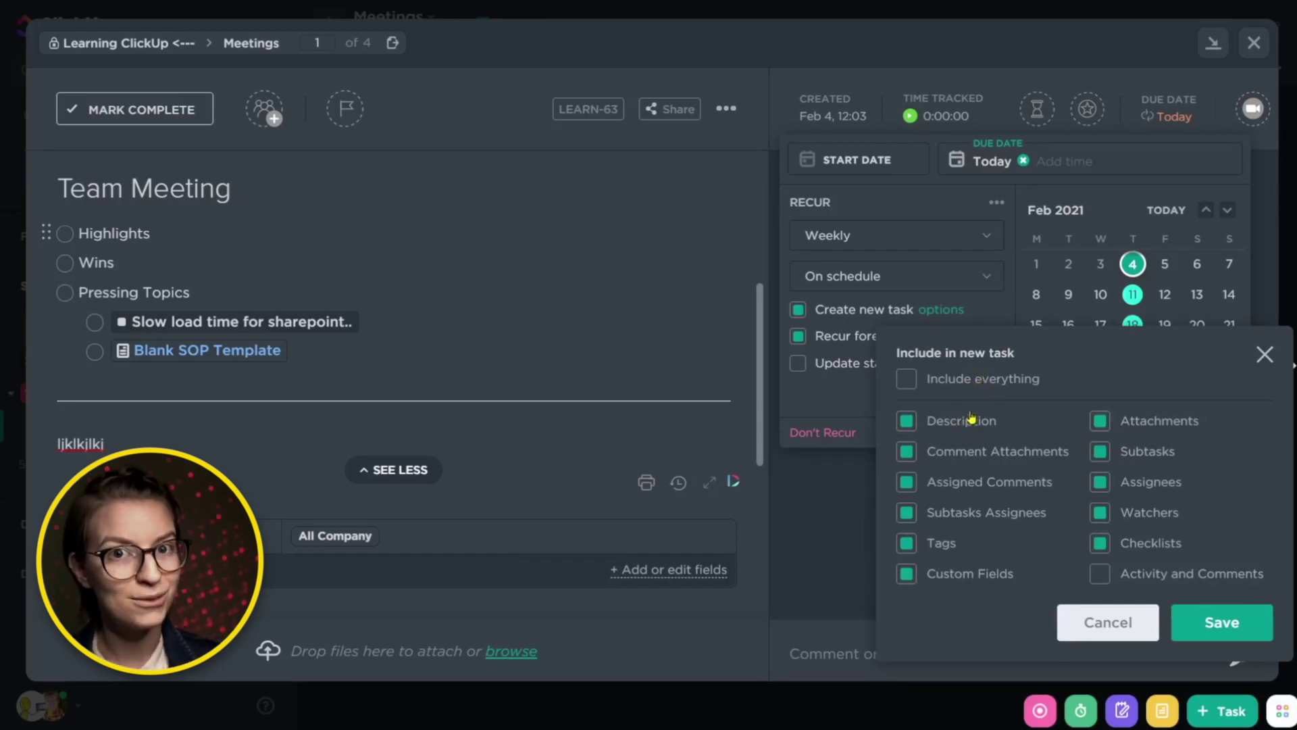
pyautogui.click(647, 354)
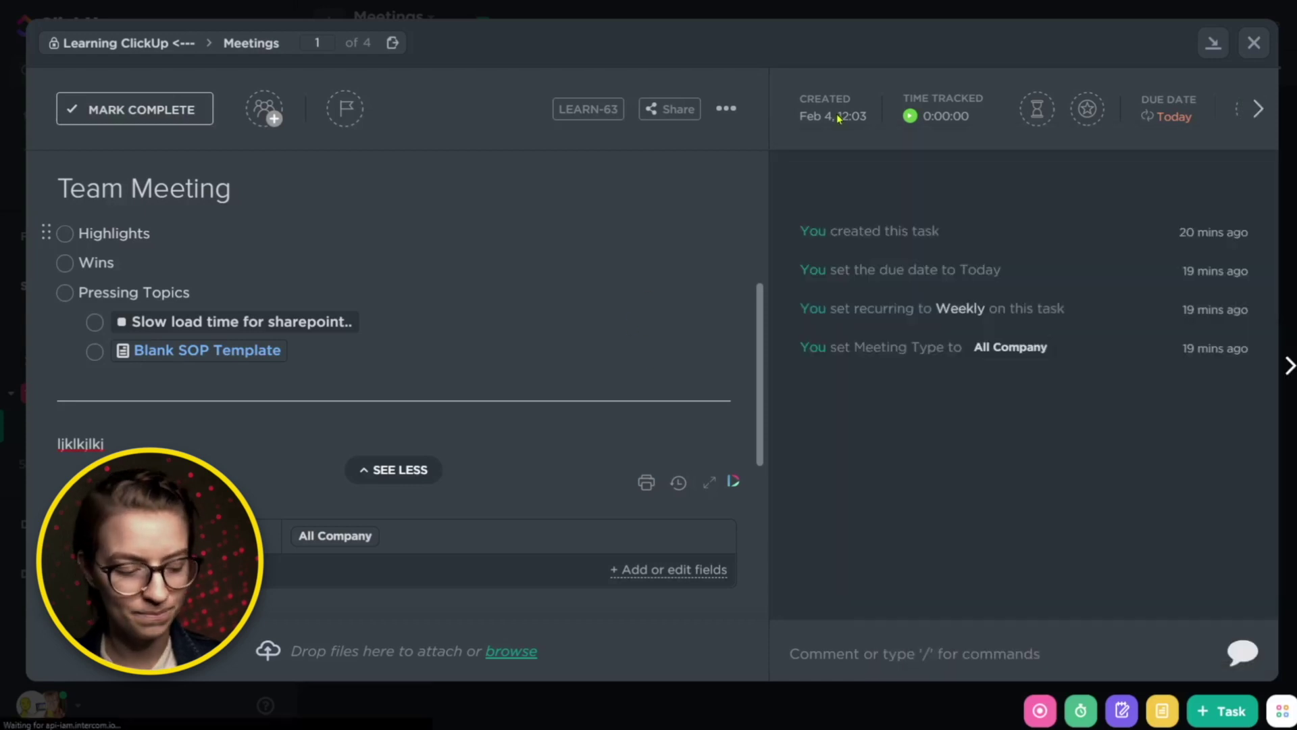
pyautogui.click(728, 109)
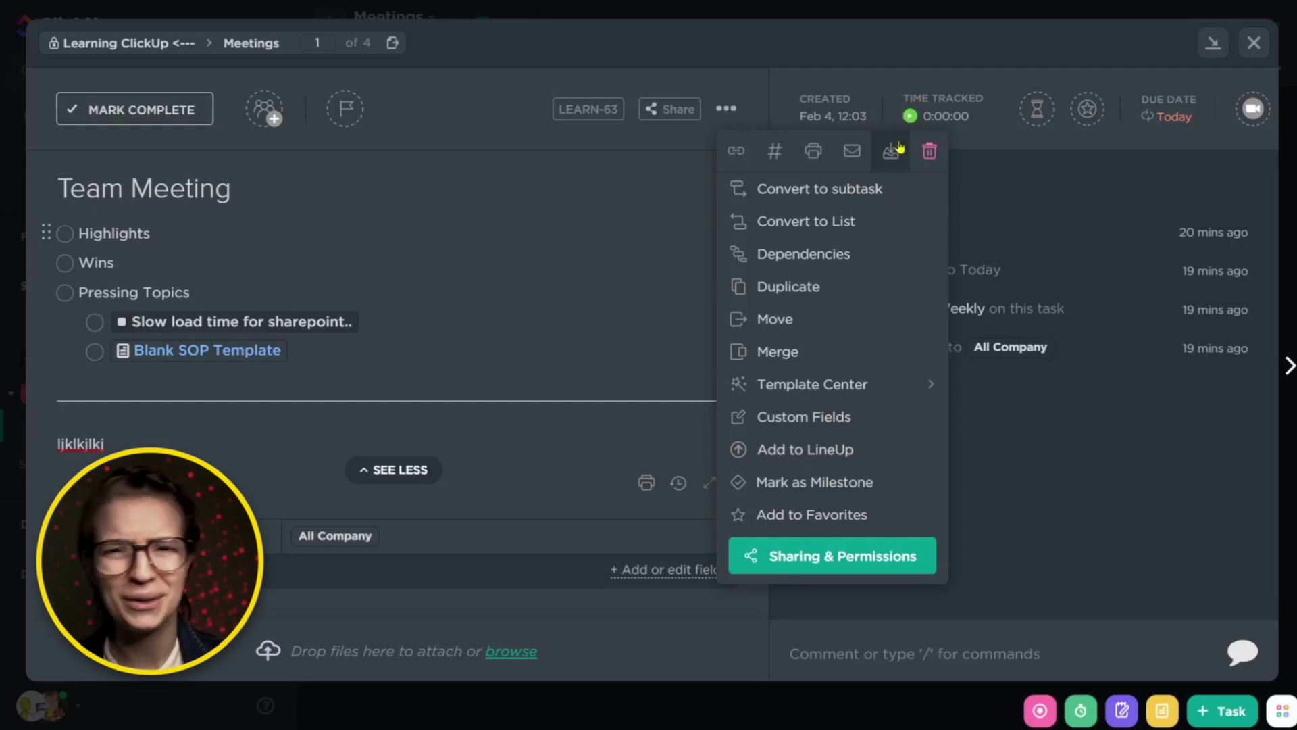
pyautogui.click(1255, 42)
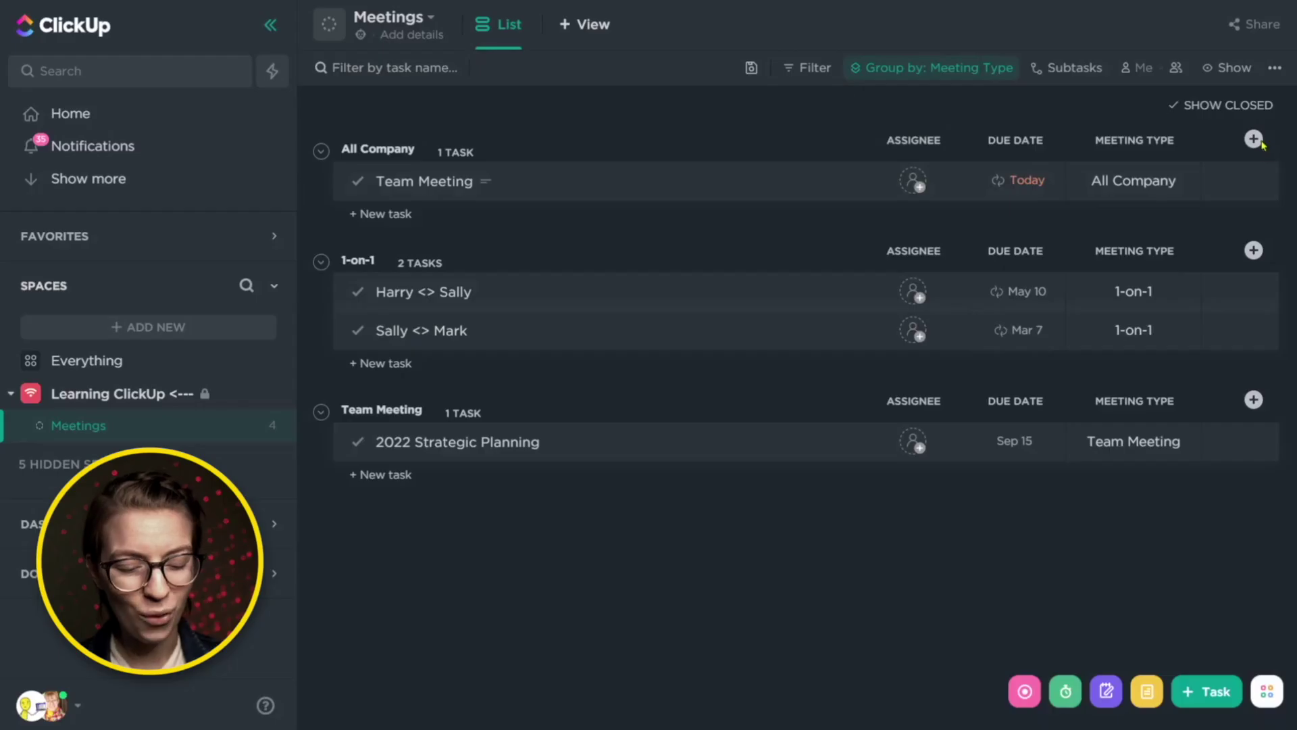
pyautogui.click(1253, 138)
pyautogui.moveTo(1125, 378)
pyautogui.scroll(-5, 1162, 473)
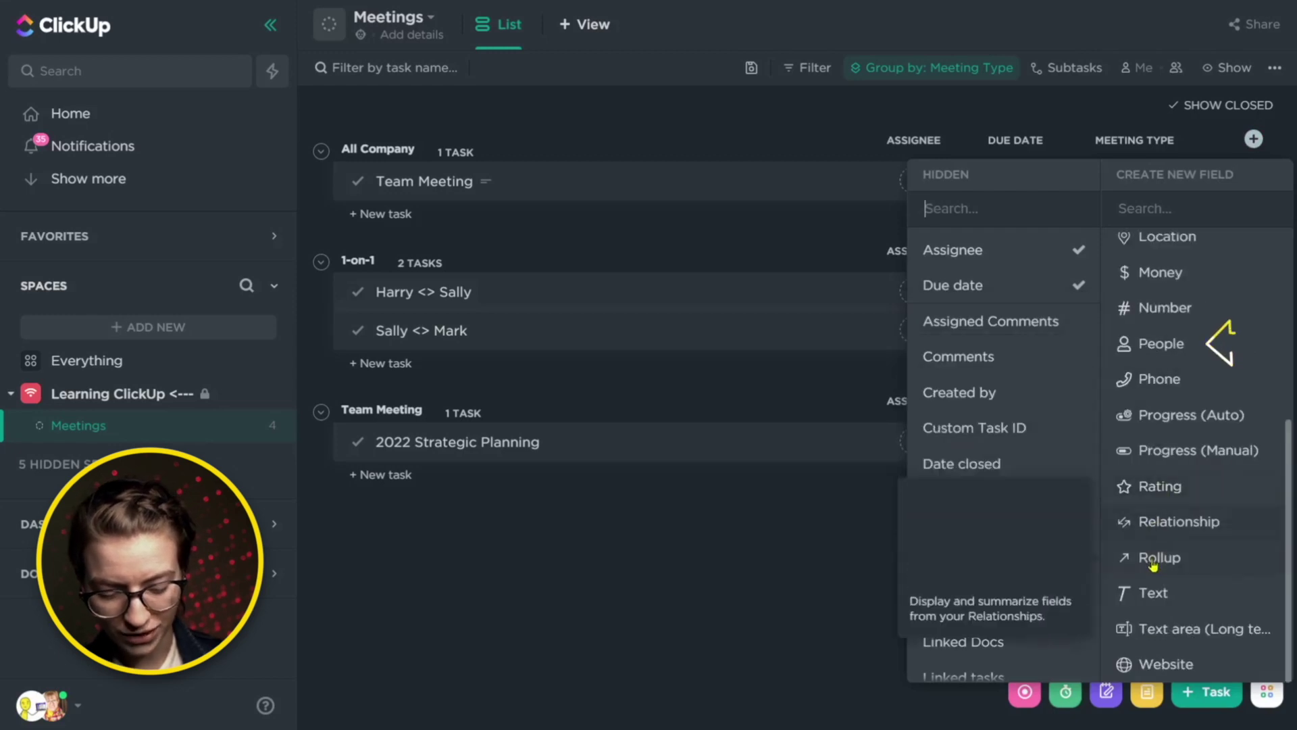
pyautogui.click(1161, 344)
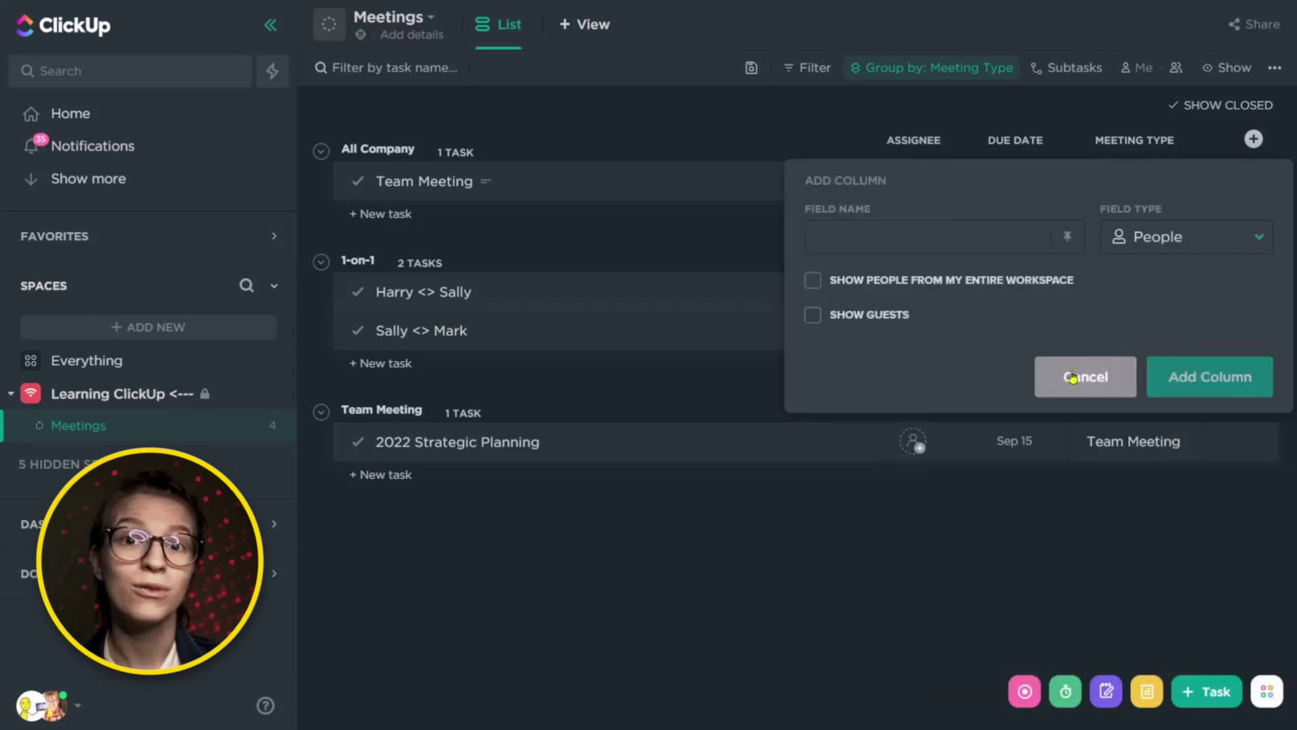
pyautogui.click(1126, 498)
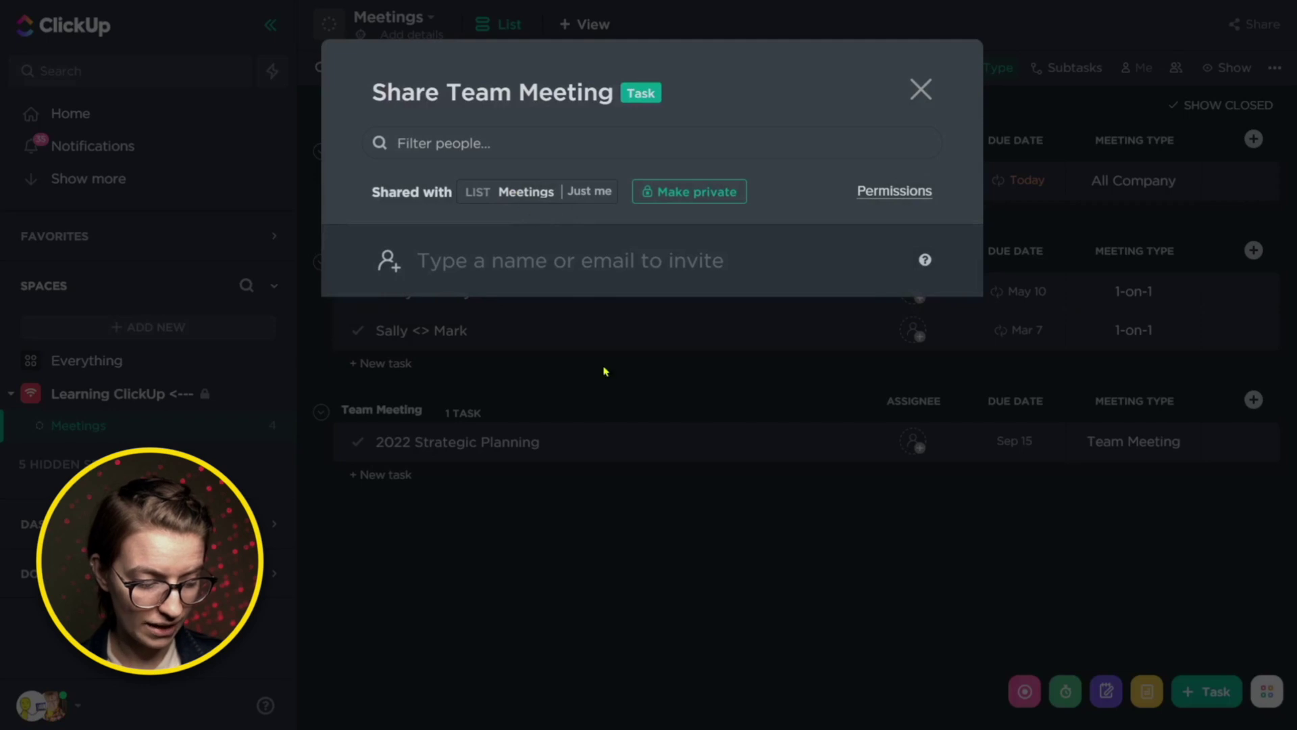
pyautogui.click(742, 509)
pyautogui.click(1255, 292)
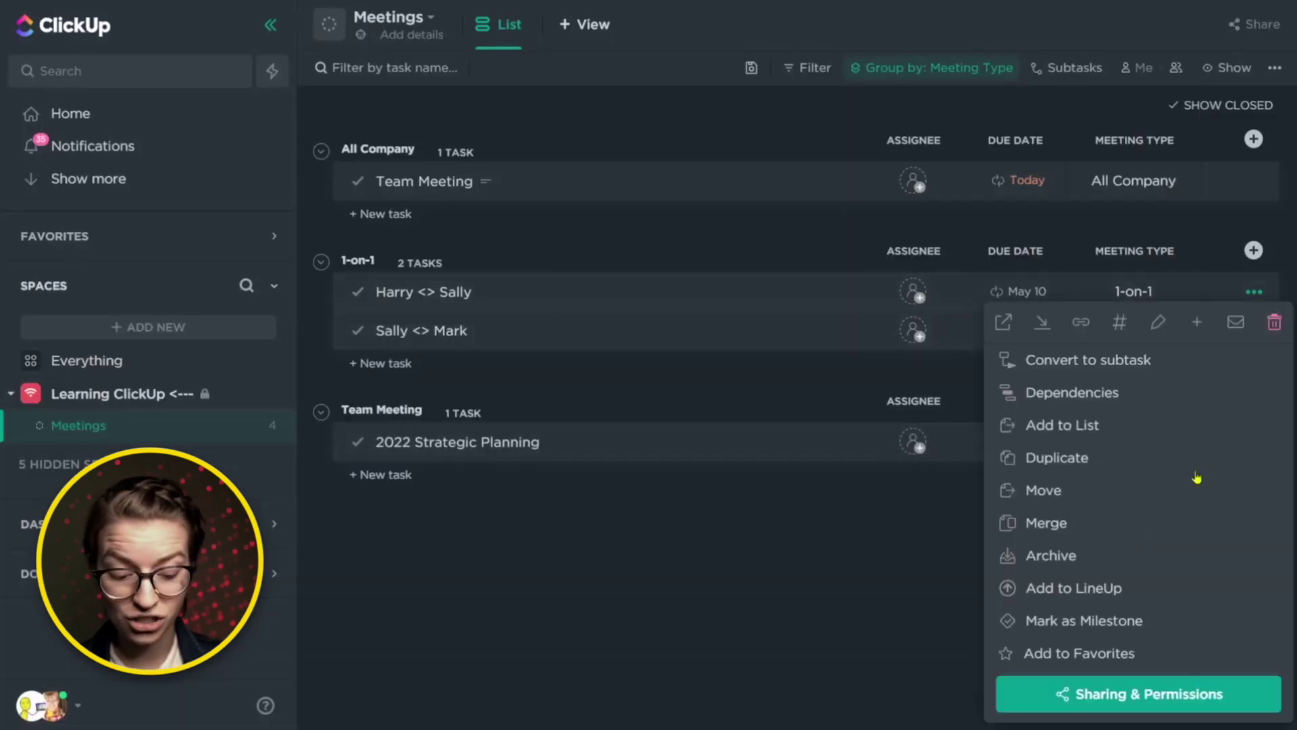
pyautogui.click(1226, 697)
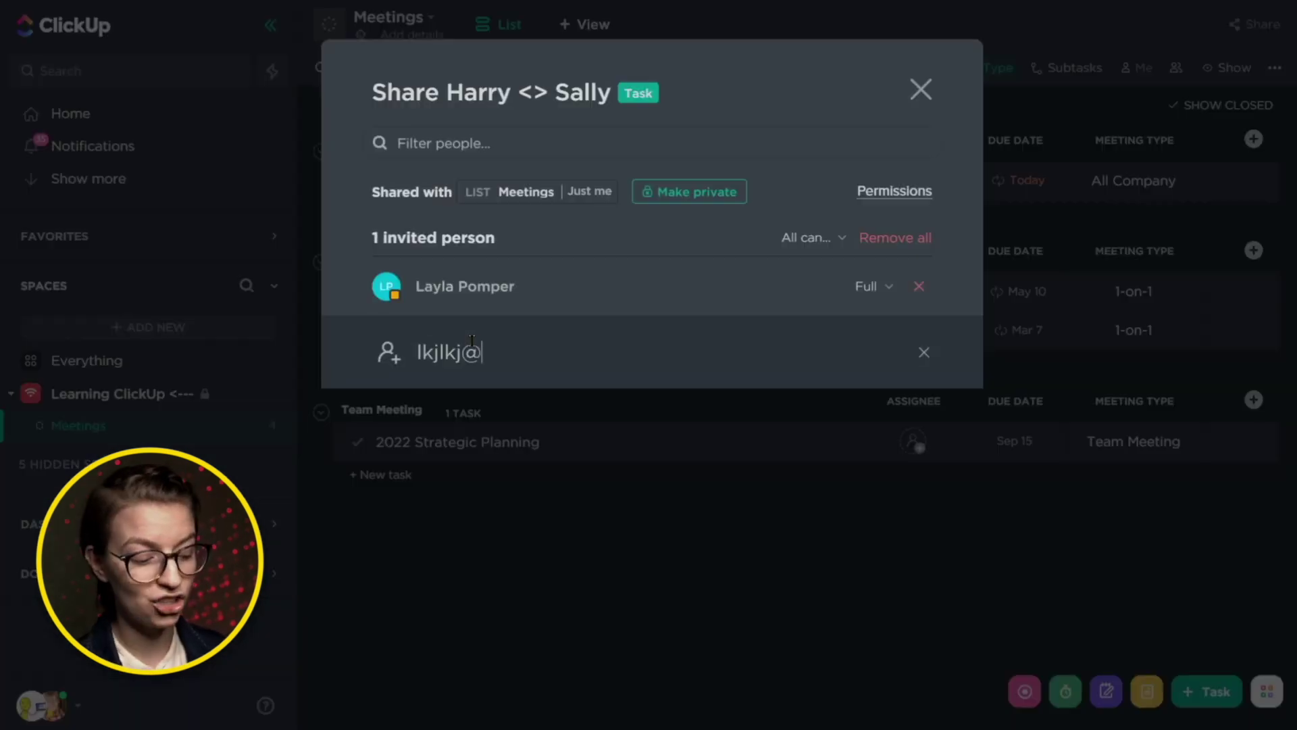
pyautogui.click(652, 556)
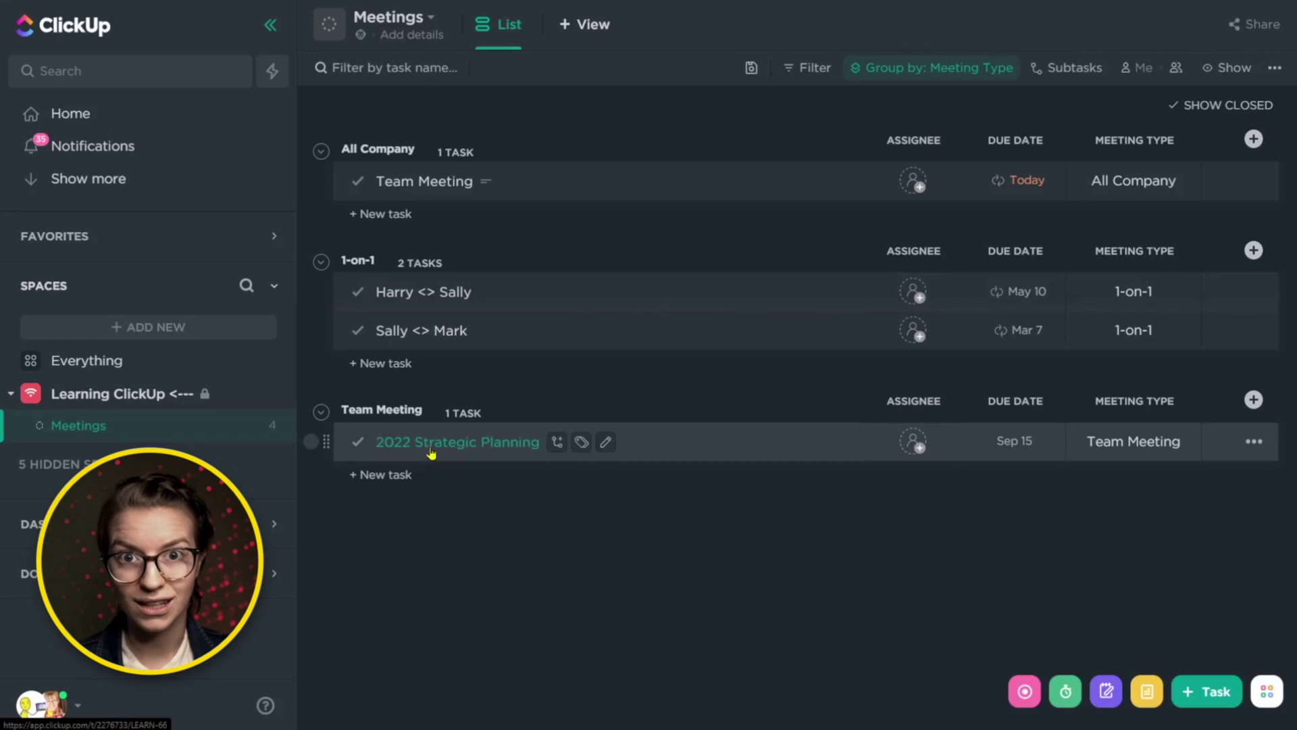
# Add a website-type column named 'Zoom Link' to the Meetings list
pyautogui.click(1253, 139)
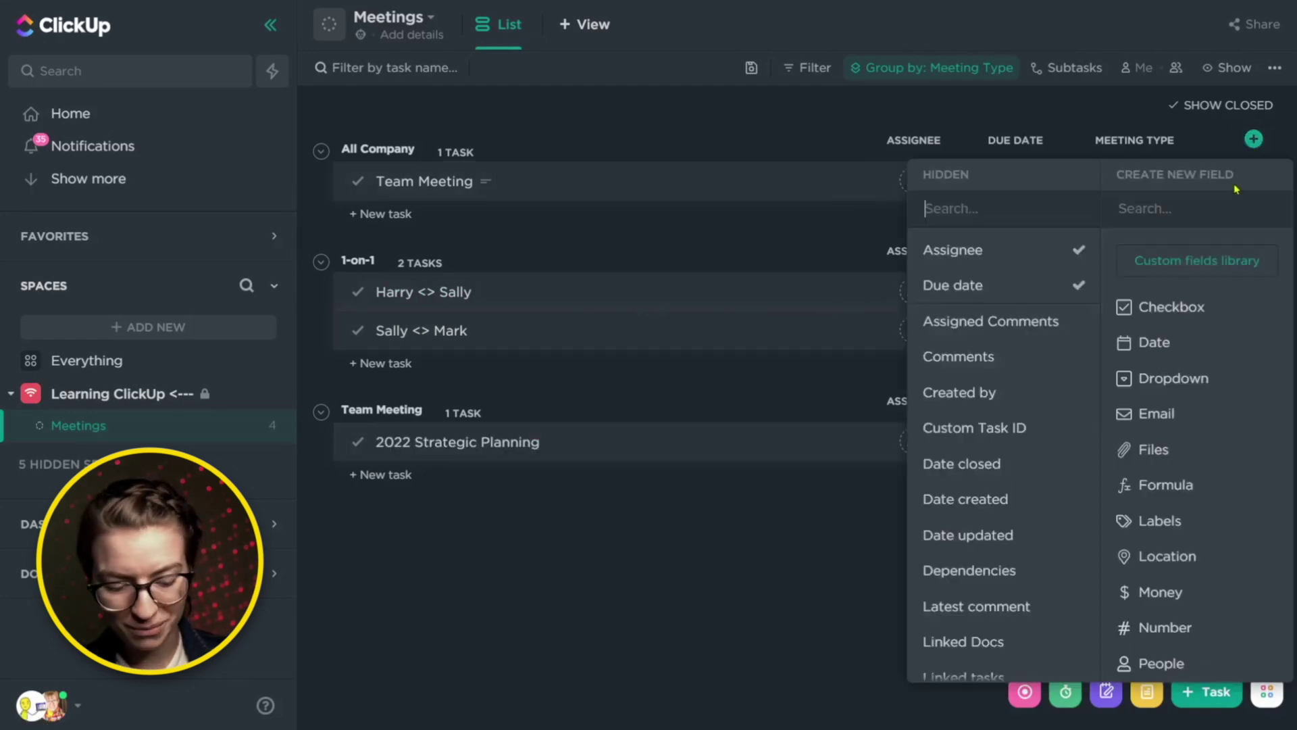
pyautogui.scroll(-5, 1166, 594)
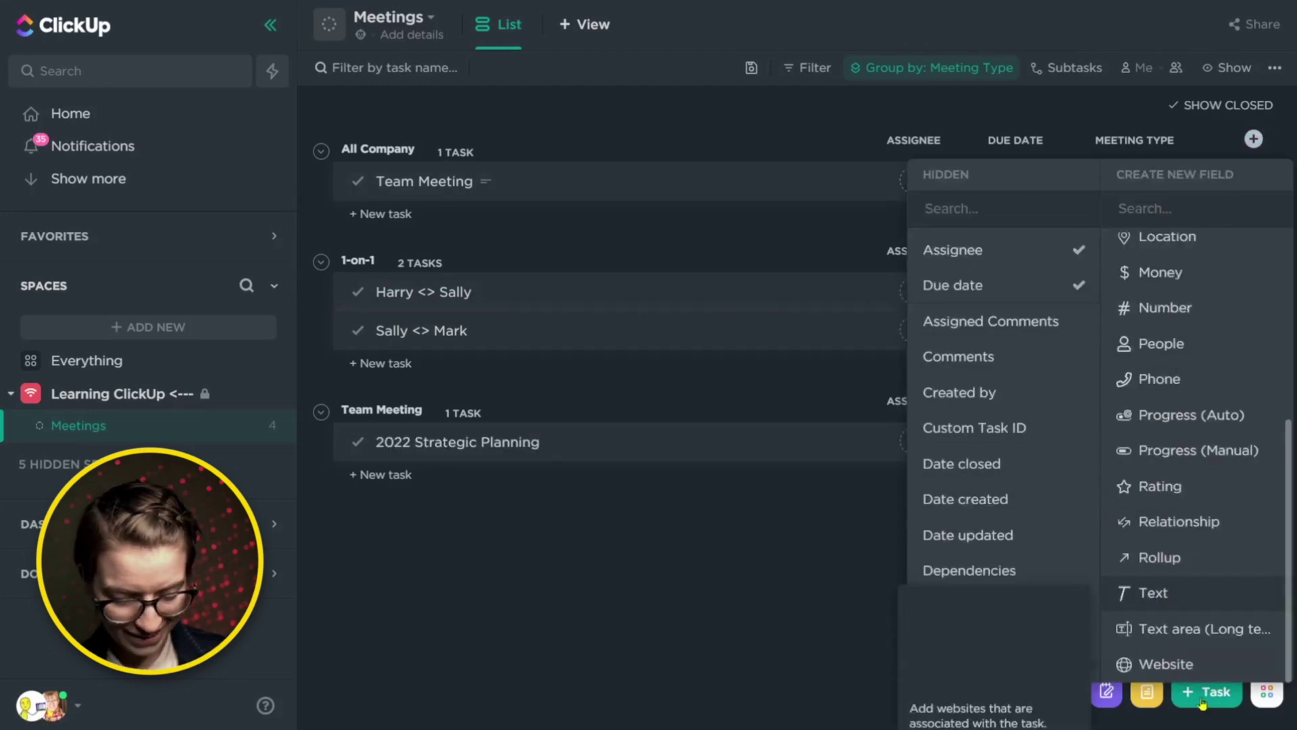
pyautogui.click(1152, 664)
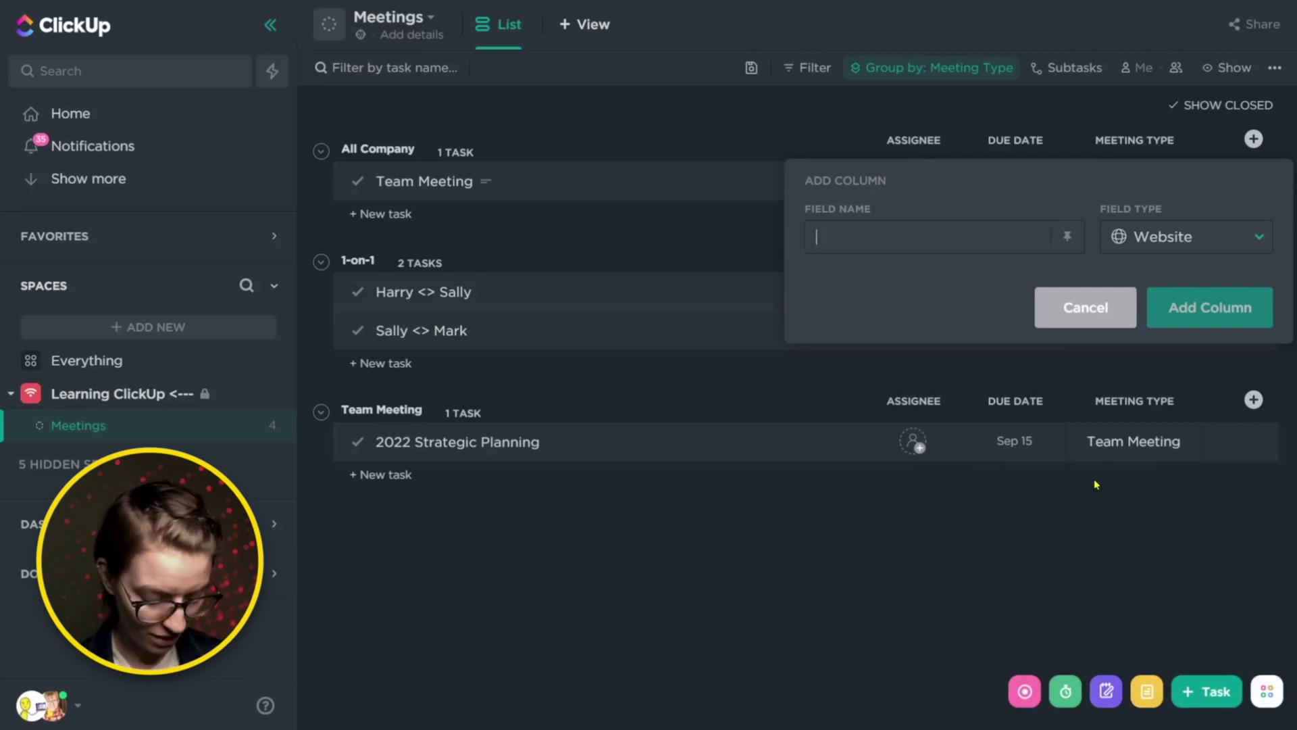
pyautogui.write('Zoom Link')
pyautogui.click(1240, 317)
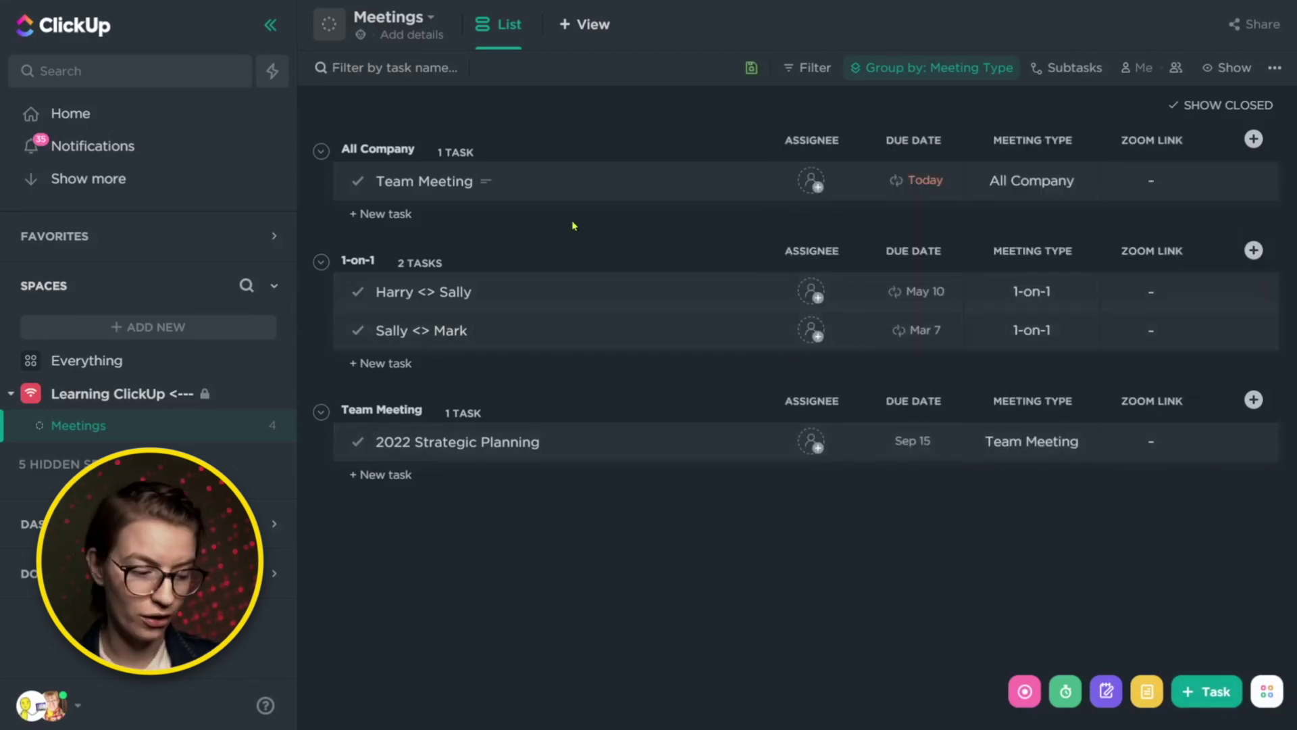
# Open the Team Meeting task to try starting a Zoom meeting, then close it
pyautogui.click(442, 190)
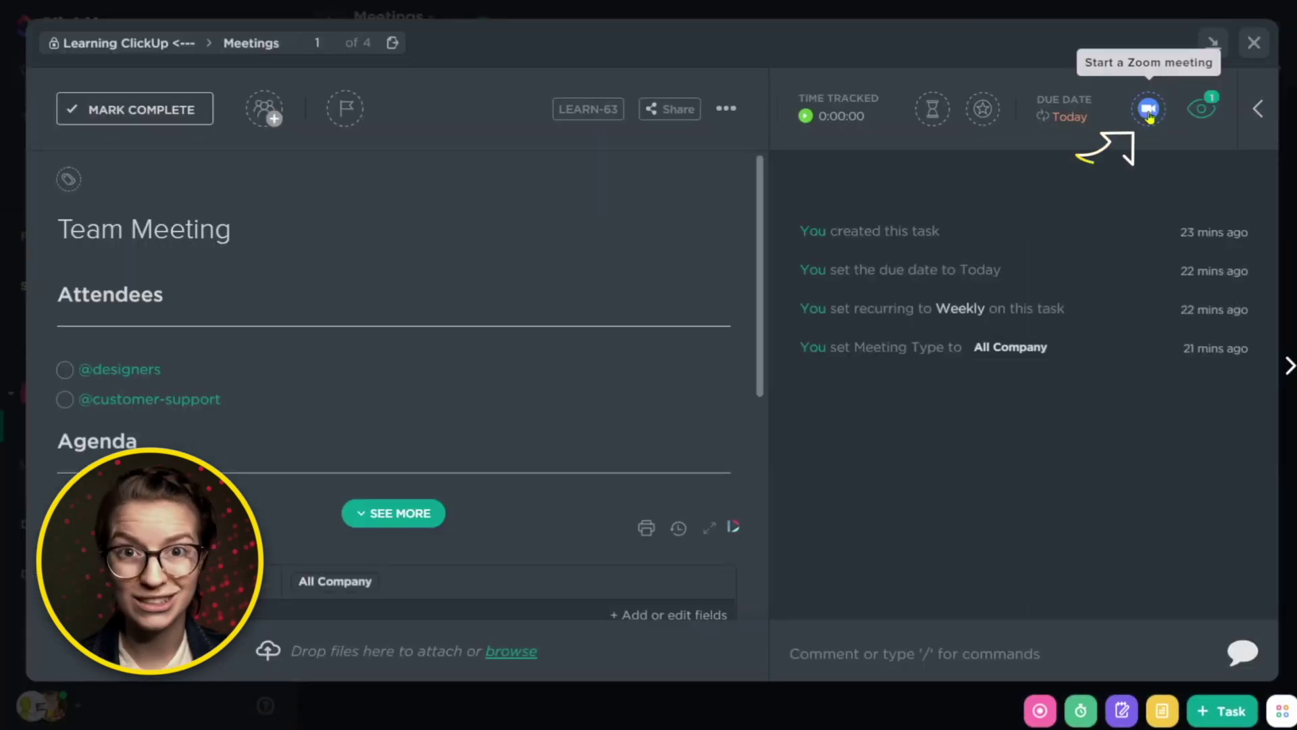
pyautogui.click(1150, 117)
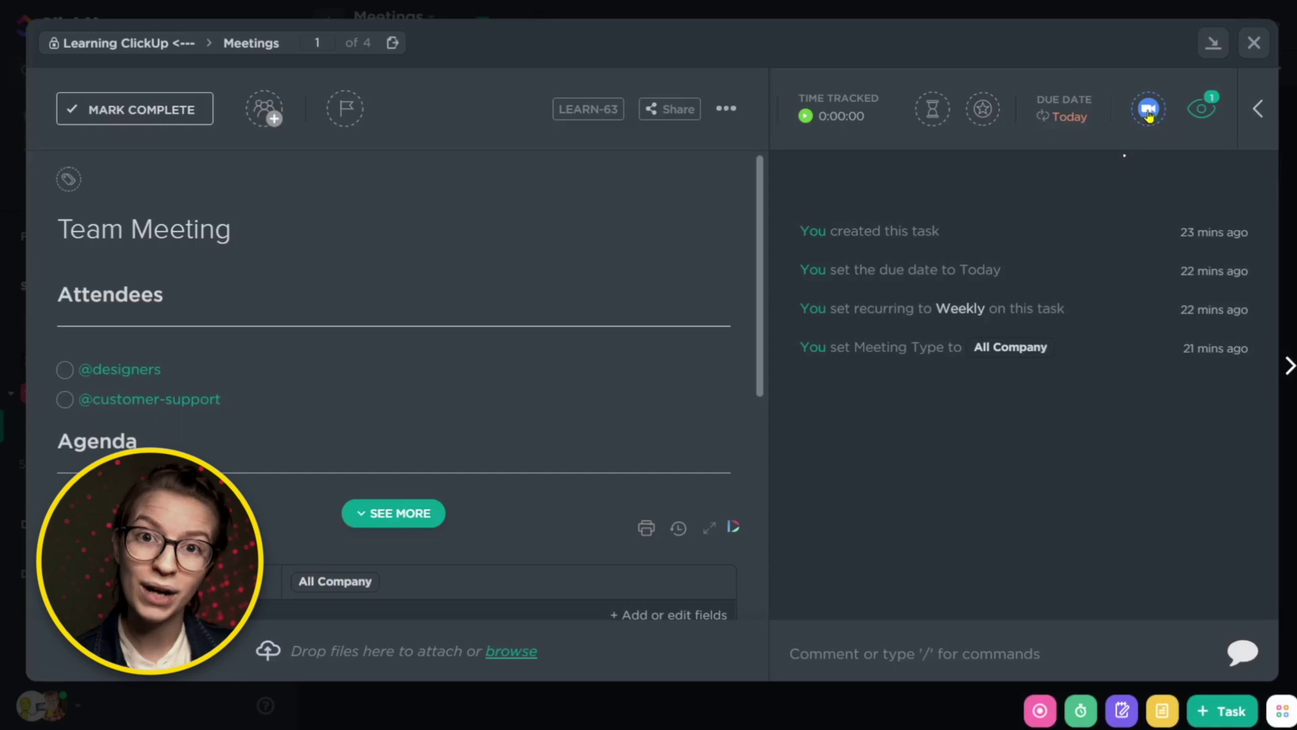
pyautogui.press('Escape')
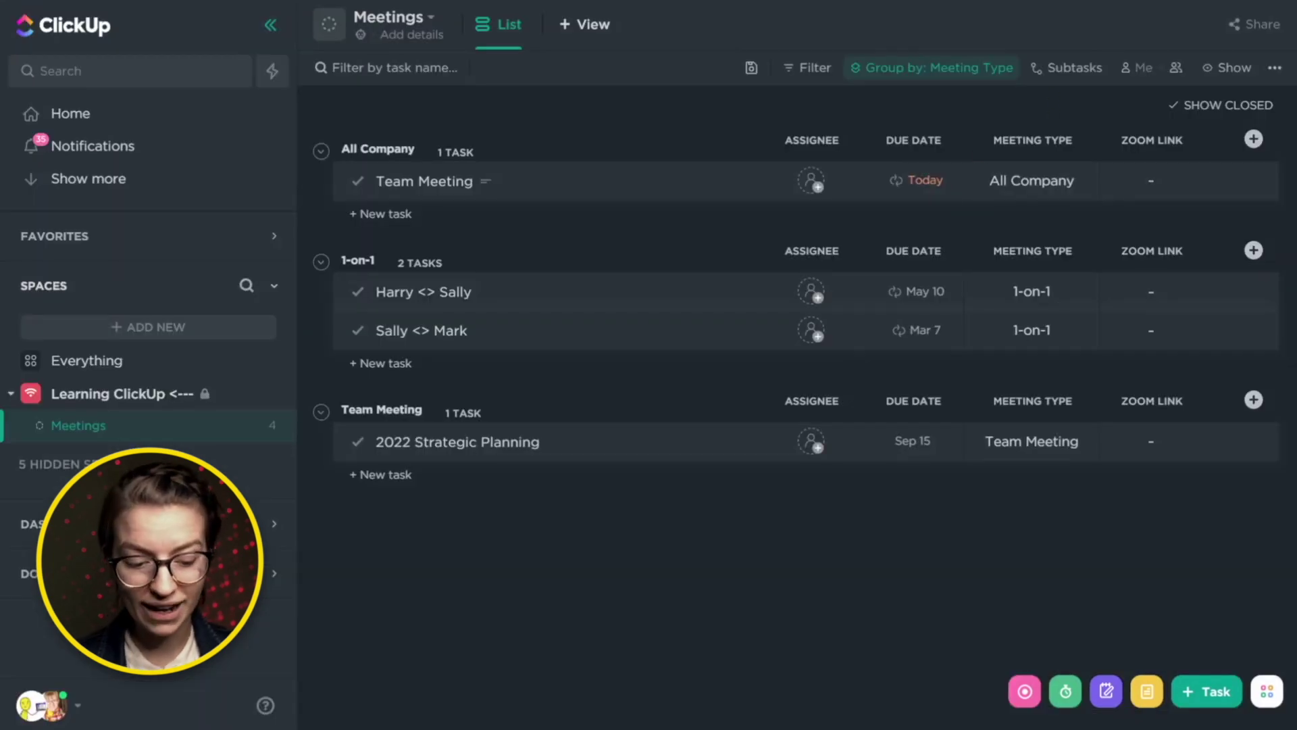
pyautogui.click(1254, 181)
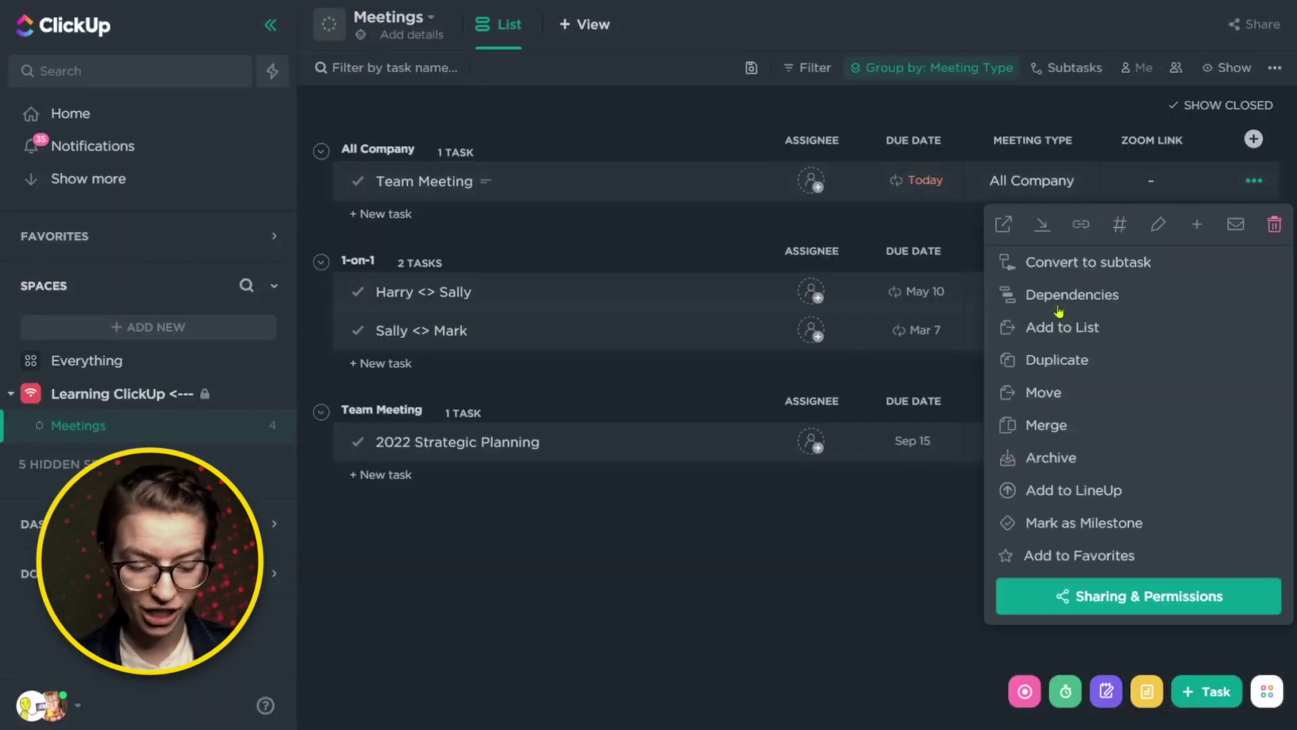
# Open the Team Meeting task and check its Sharing & Permissions settings
pyautogui.click(449, 181)
pyautogui.click(448, 181)
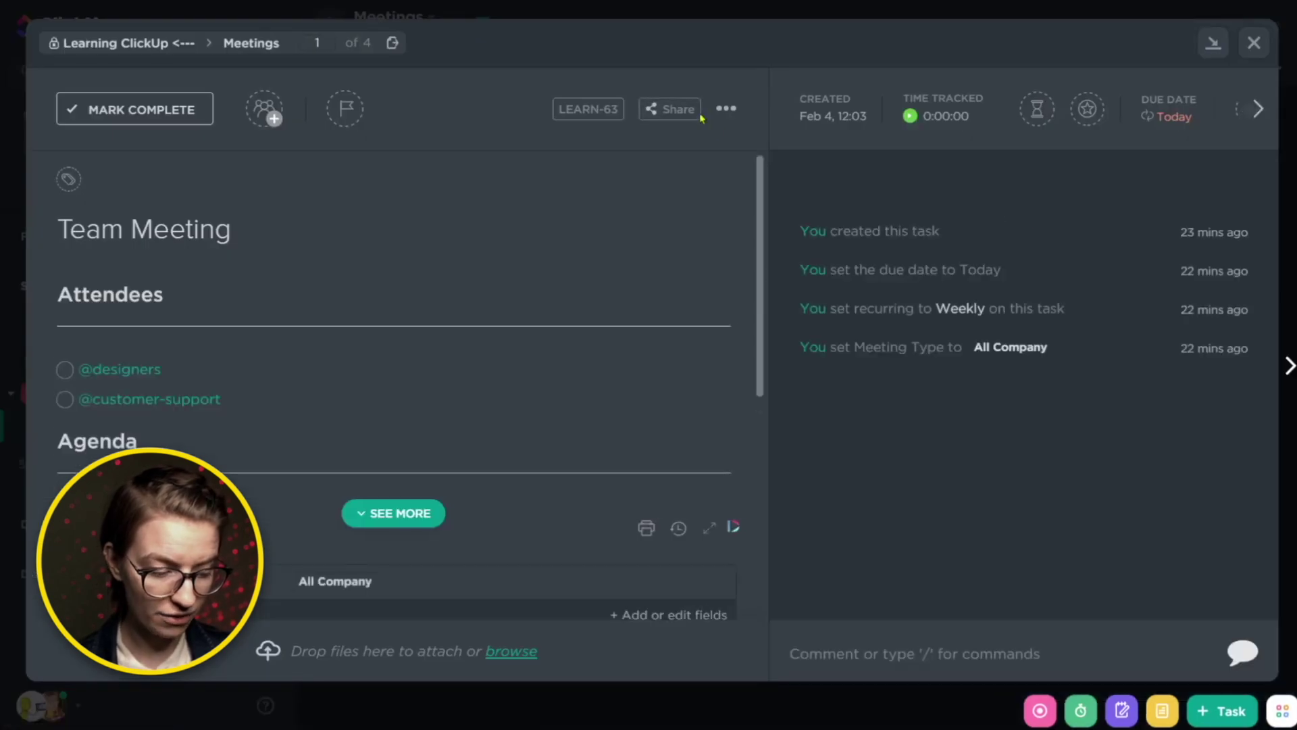
pyautogui.click(726, 109)
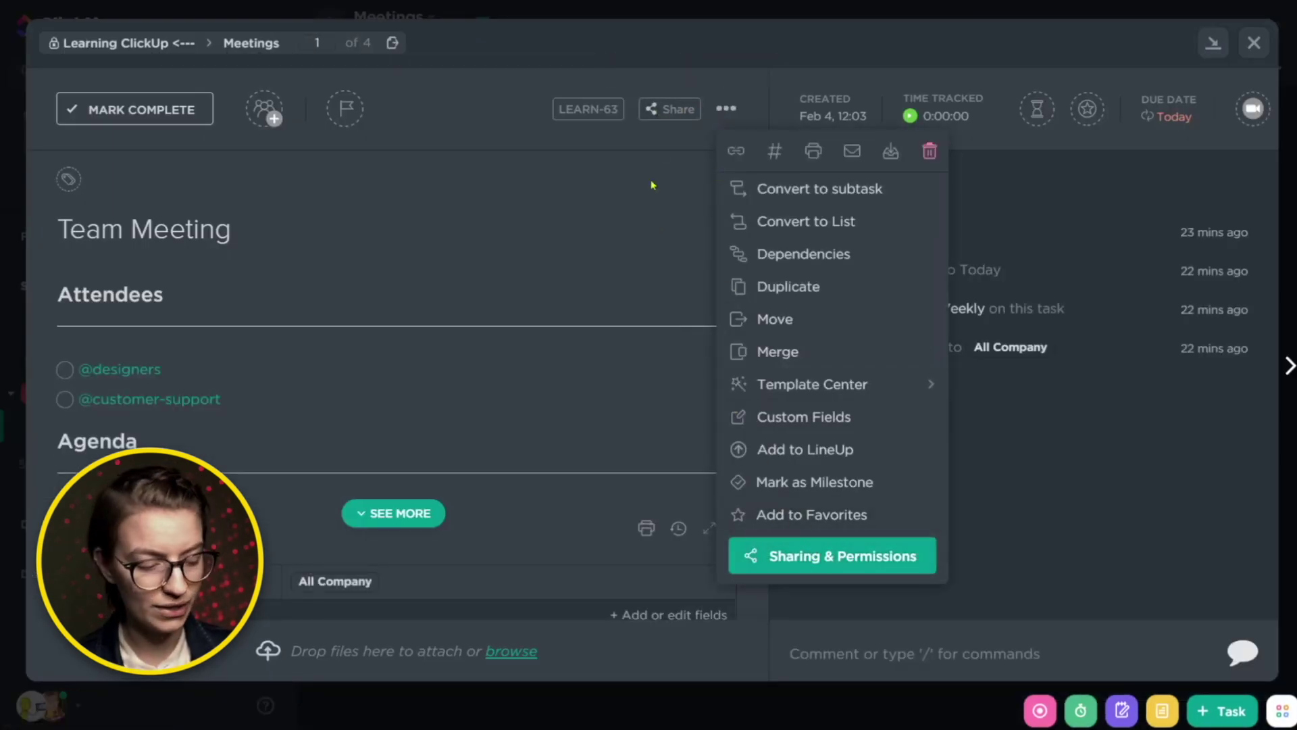
pyautogui.click(670, 116)
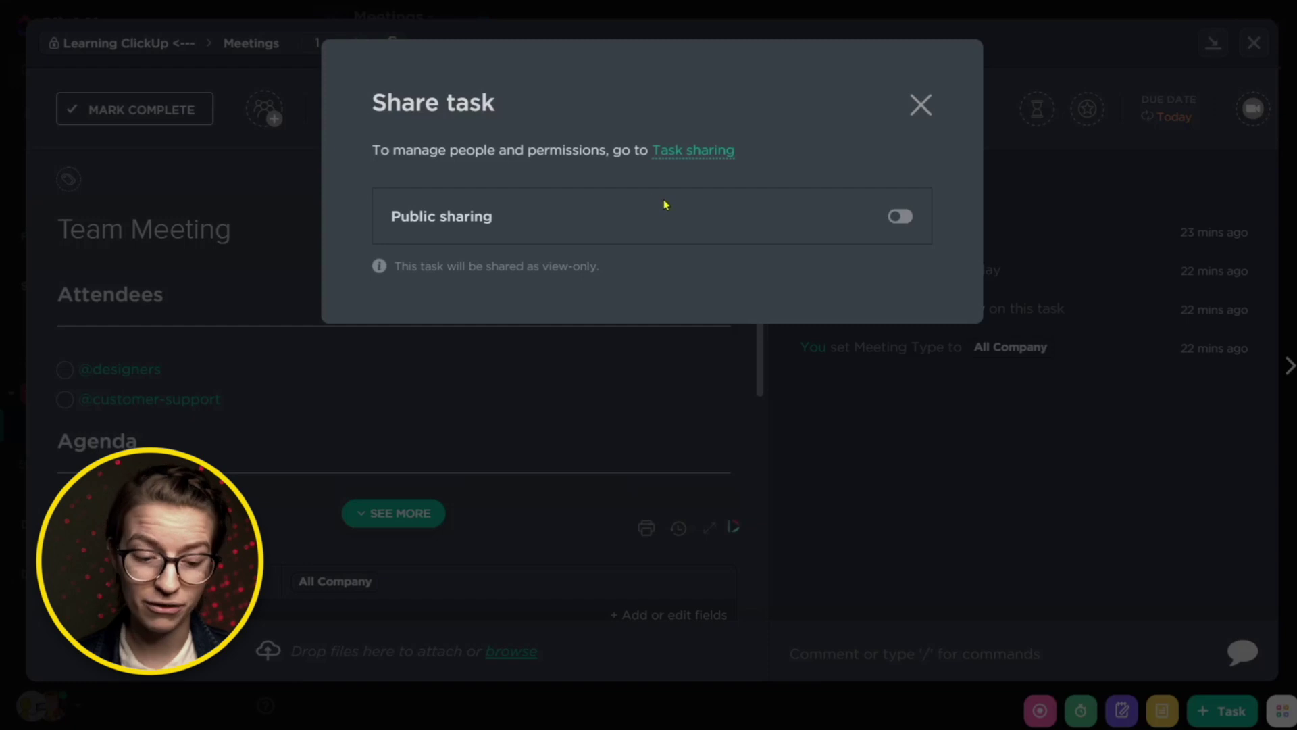
pyautogui.click(919, 106)
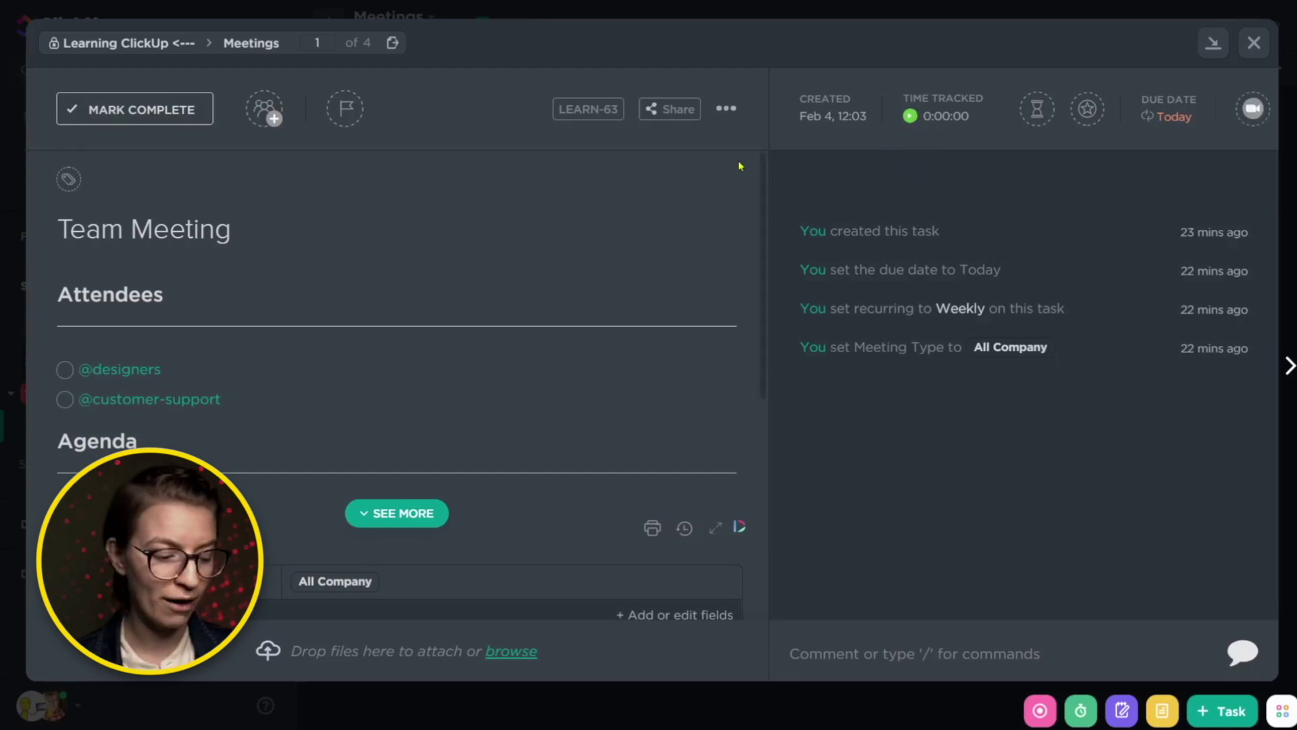
pyautogui.moveTo(762, 232); pyautogui.dragTo(767, 400)
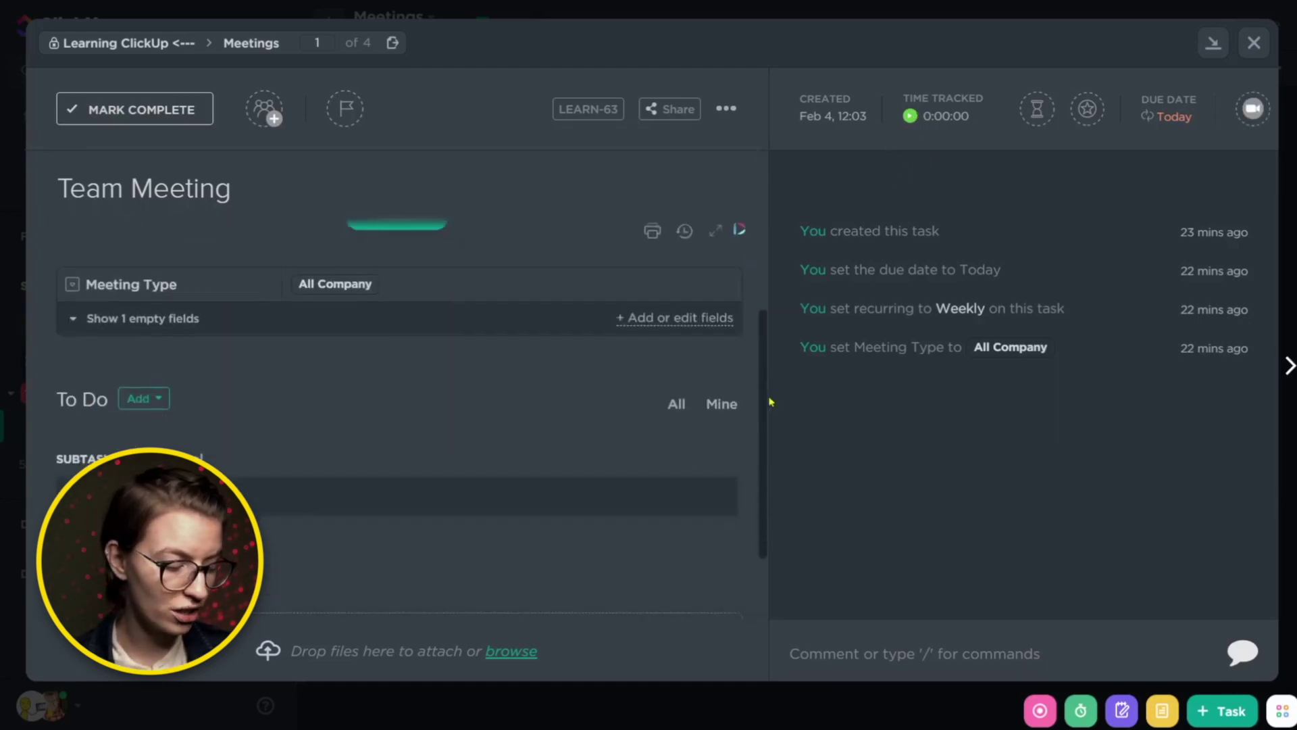